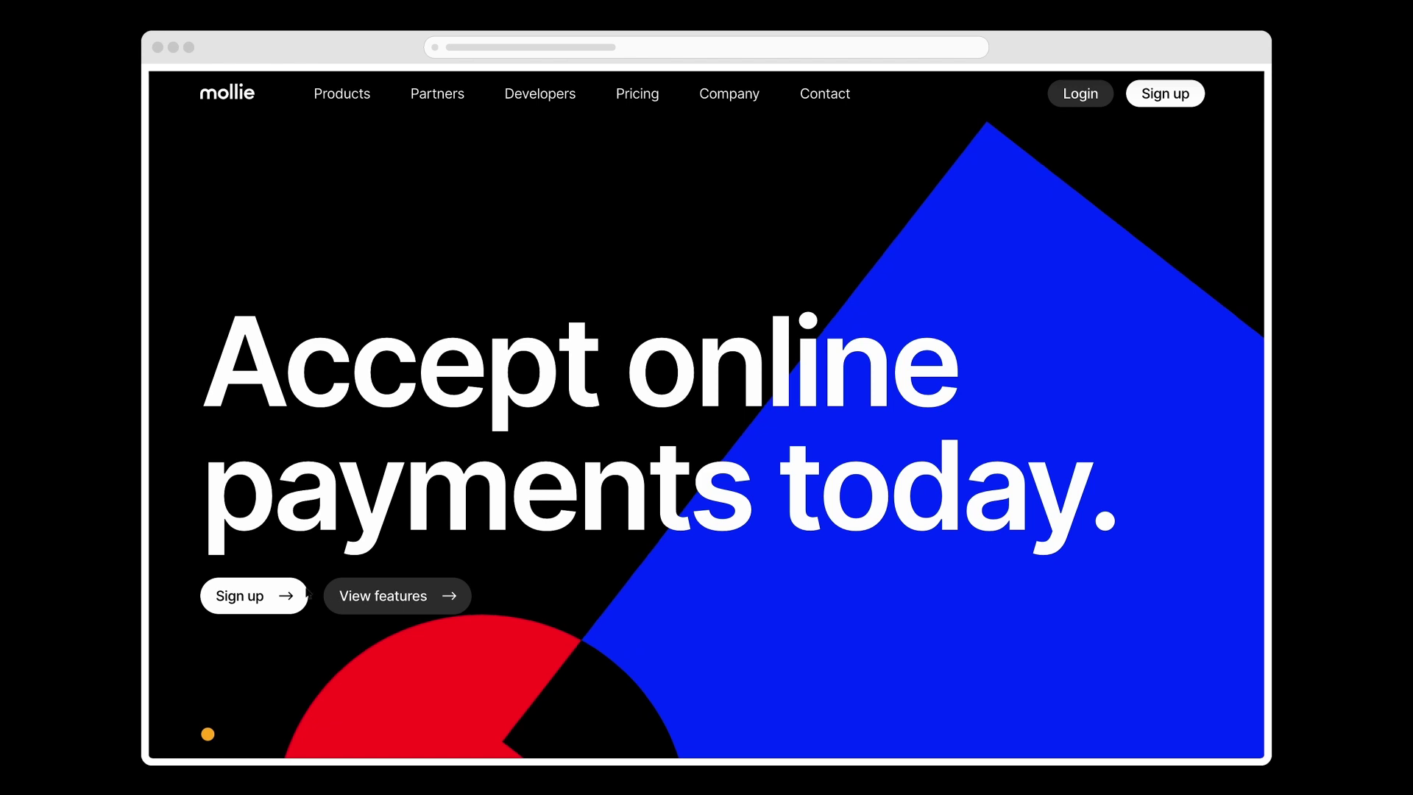
Sign up for a Mollie business account with a password and news opt-in, then begin activation
{"action": "left_click", "coordinate": [254, 605]}
{"action": "key", "text": "Tab"}
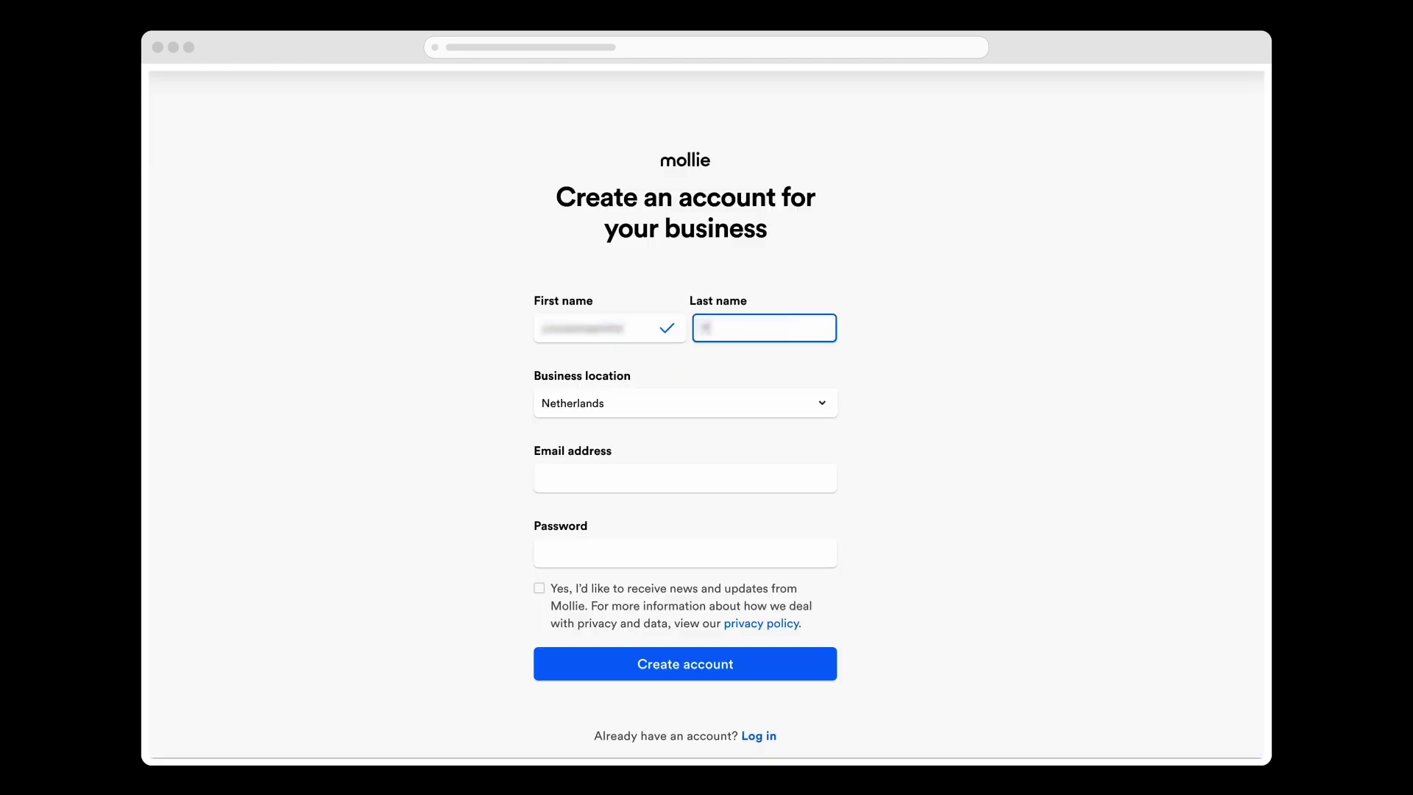
{"action": "key", "text": "Tab"}
{"action": "left_click", "coordinate": [593, 548]}
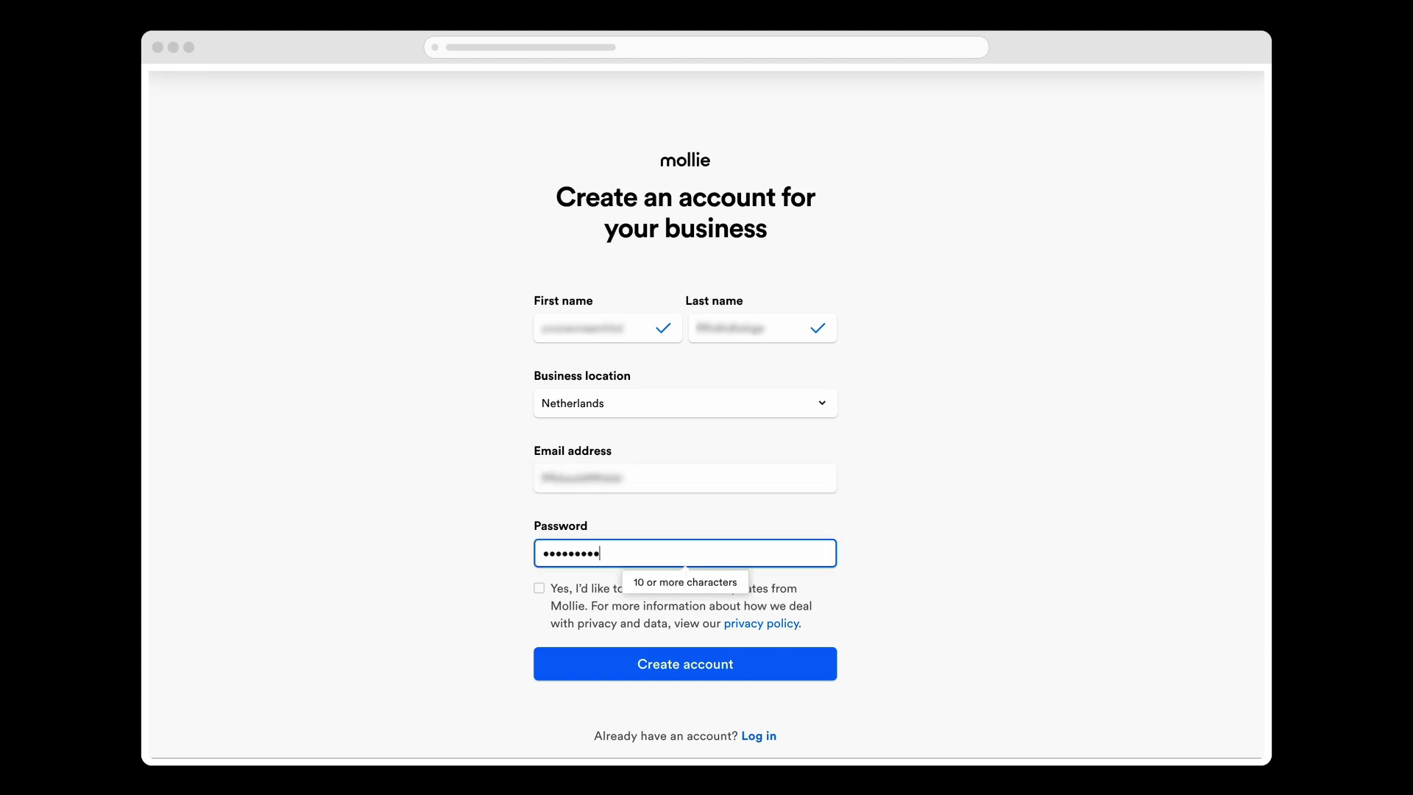
{"action": "type", "text": "*******"}
{"action": "left_click", "coordinate": [539, 588]}
{"action": "left_click", "coordinate": [591, 667]}
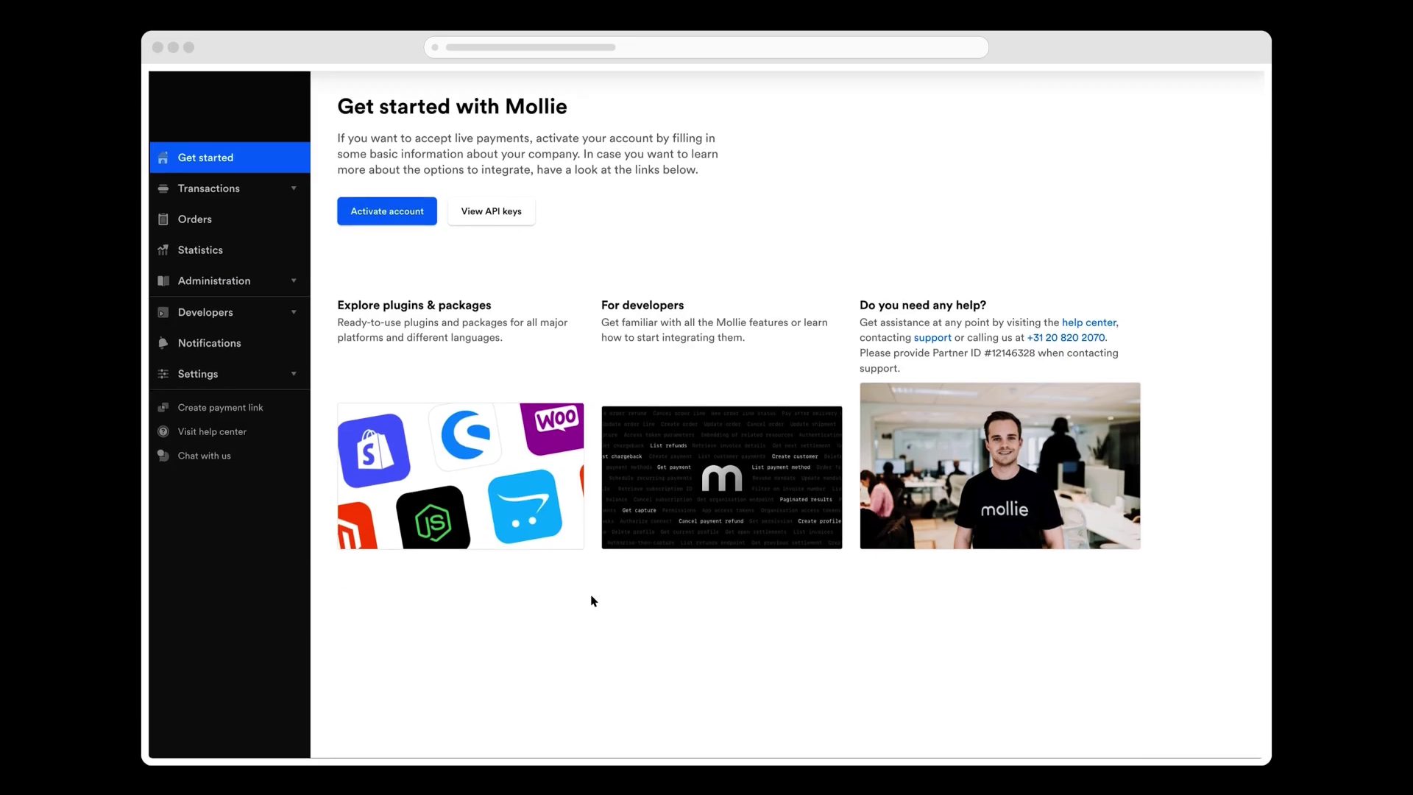
{"action": "left_click", "coordinate": [425, 222]}
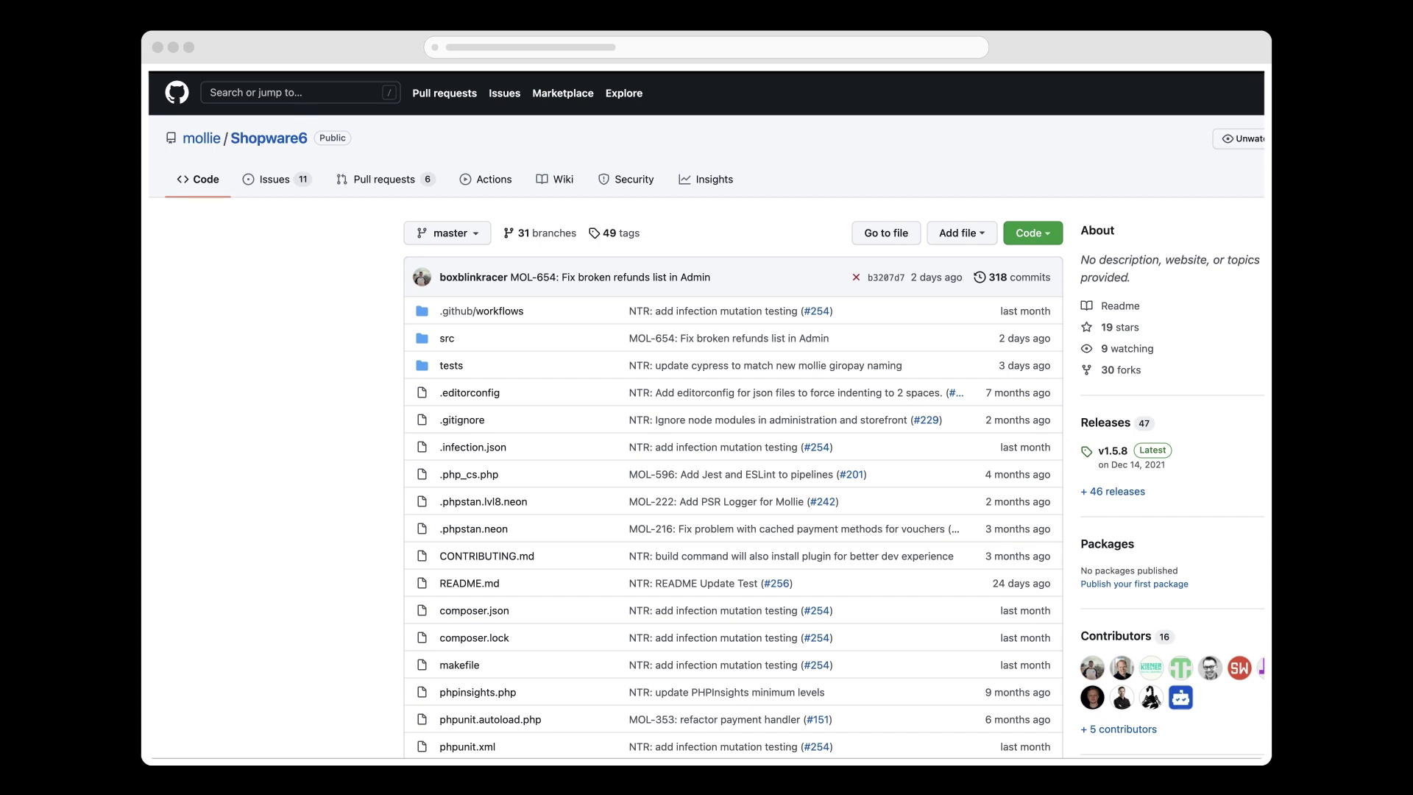
Open the repository's releases and locate the MolliePayments-v1.5.8.zip asset under v1.5.8
{"action": "left_click", "coordinate": [1119, 491]}
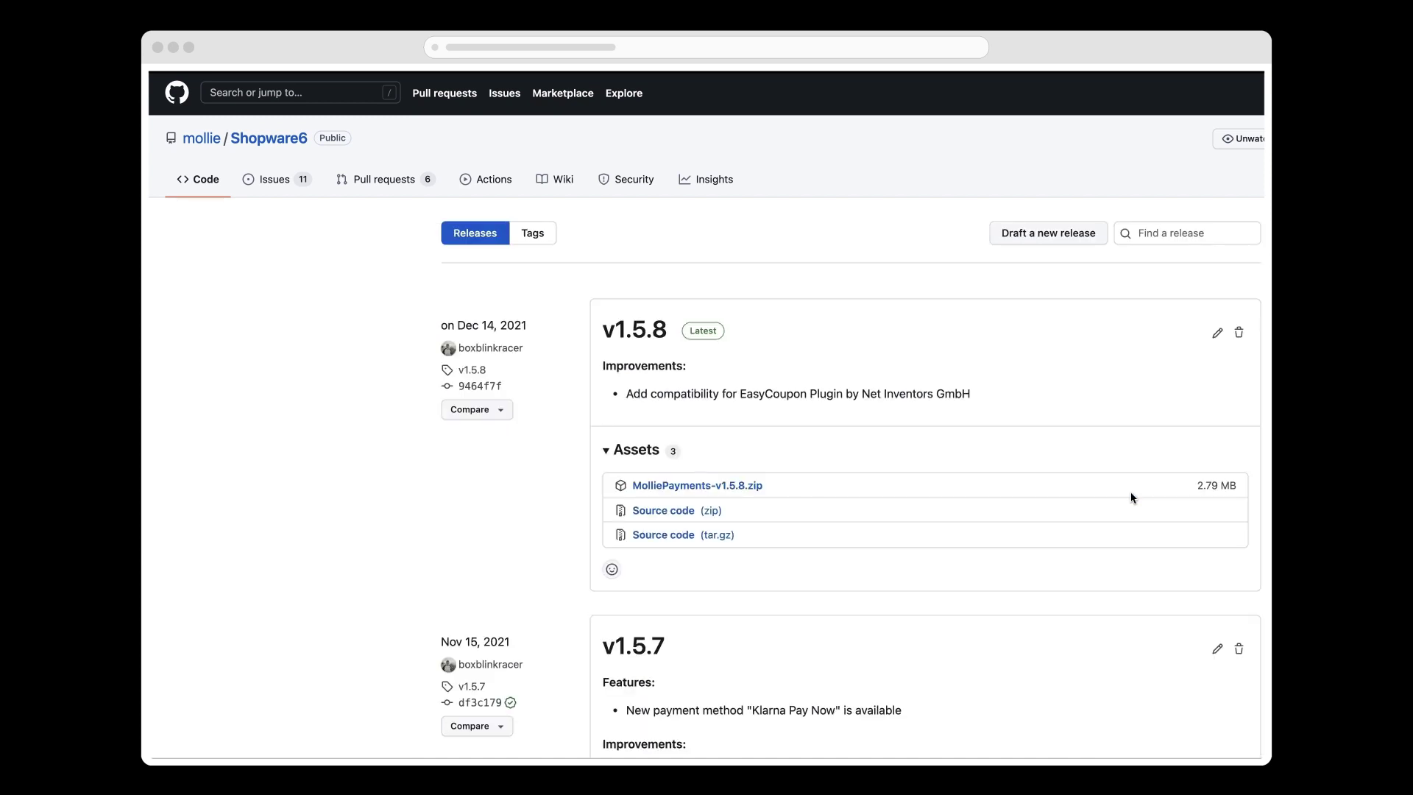
{"action": "scroll", "coordinate": [1133, 497], "scroll_direction": "down", "scroll_amount": 5}
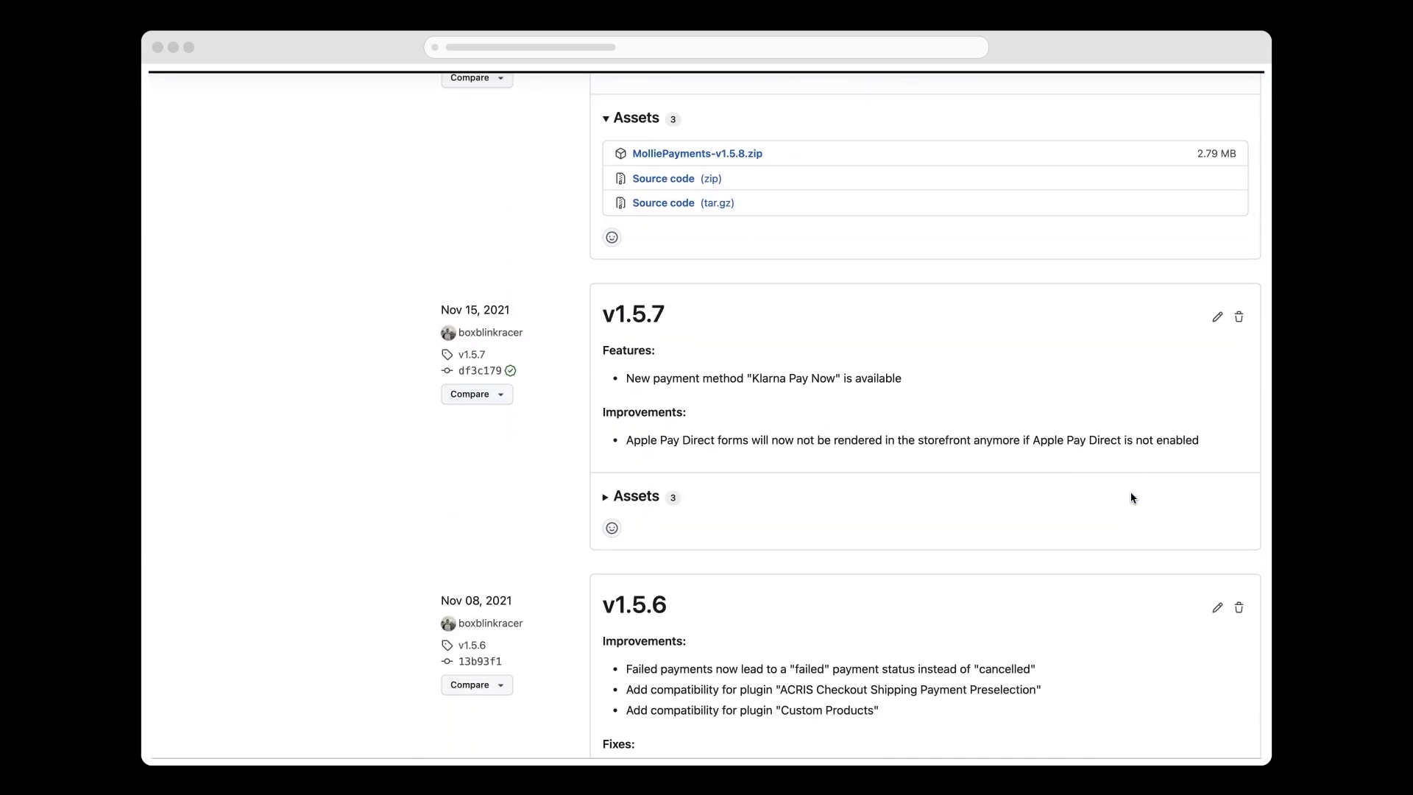
{"action": "scroll", "coordinate": [1132, 498], "scroll_direction": "up", "scroll_amount": 4}
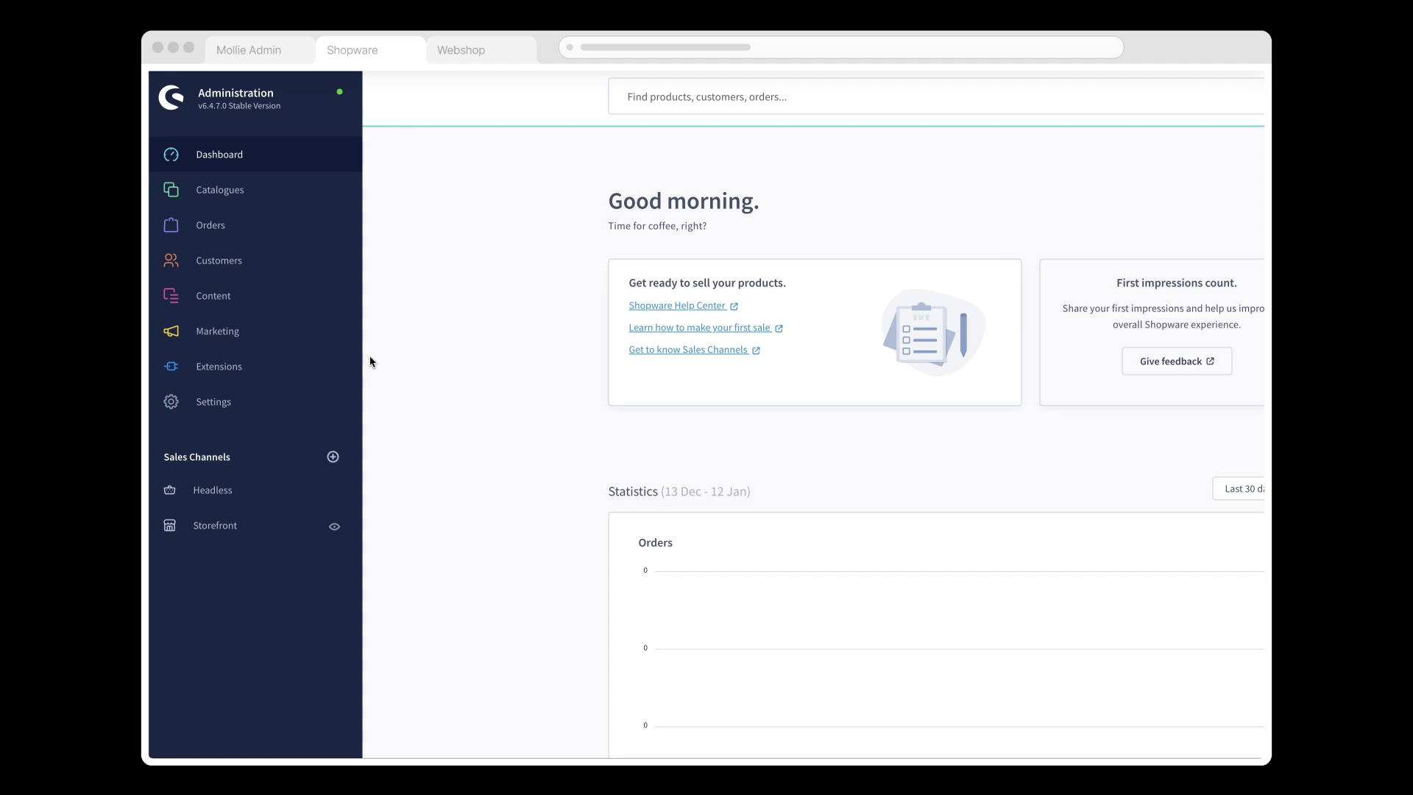
Upload the MolliePayments zip under My extensions, then install and activate Mollie Payments 1.5.8
{"action": "left_click", "coordinate": [286, 363]}
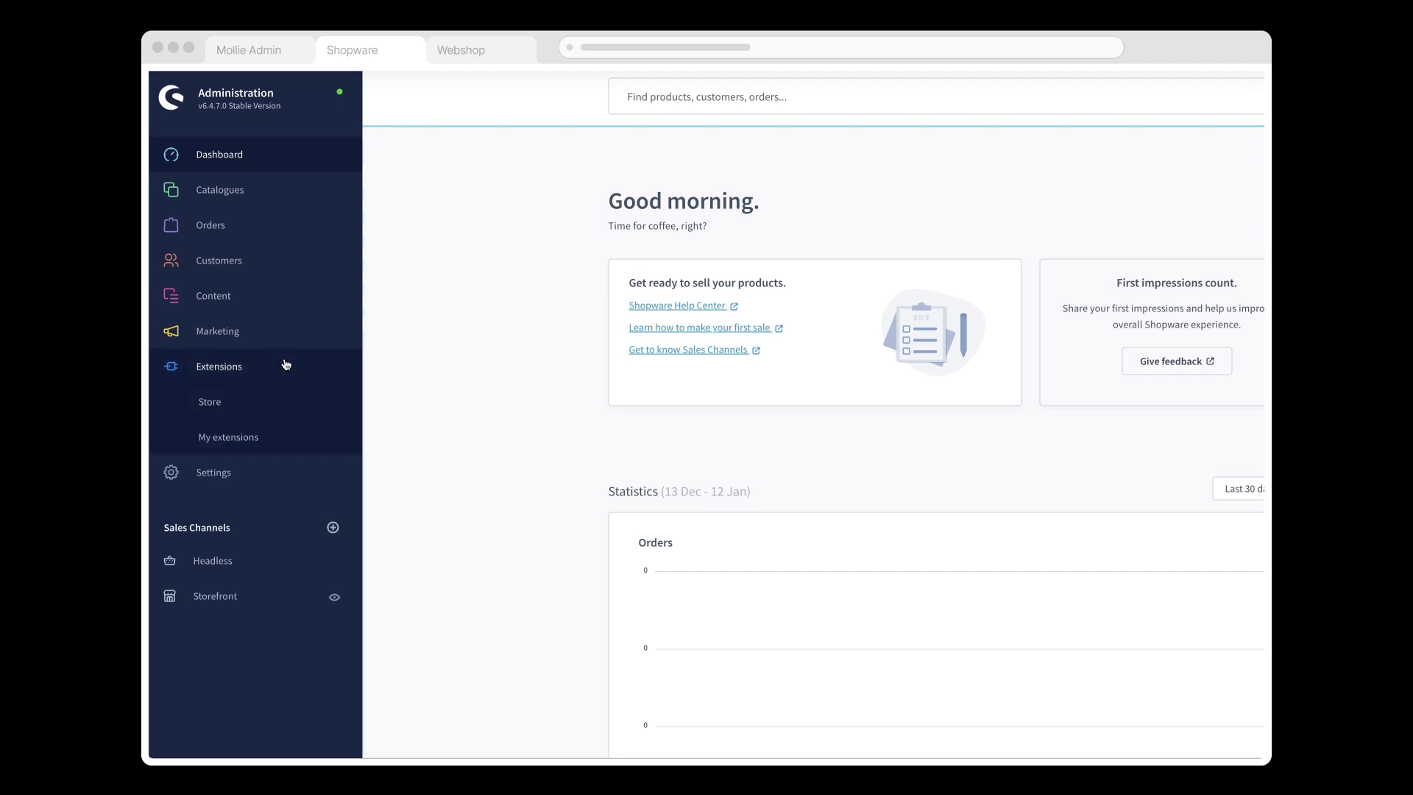
{"action": "left_click", "coordinate": [252, 437]}
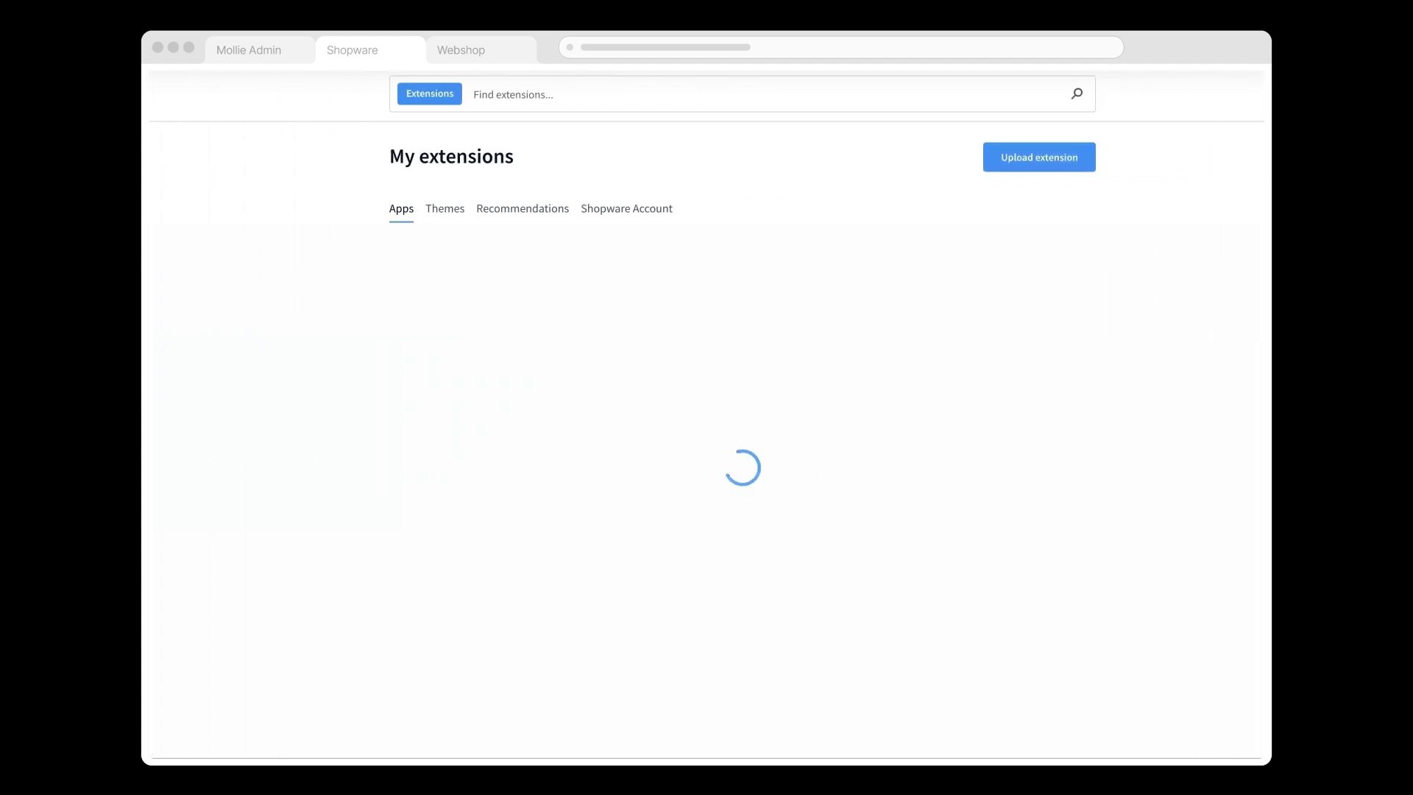
{"action": "left_click", "coordinate": [1024, 162]}
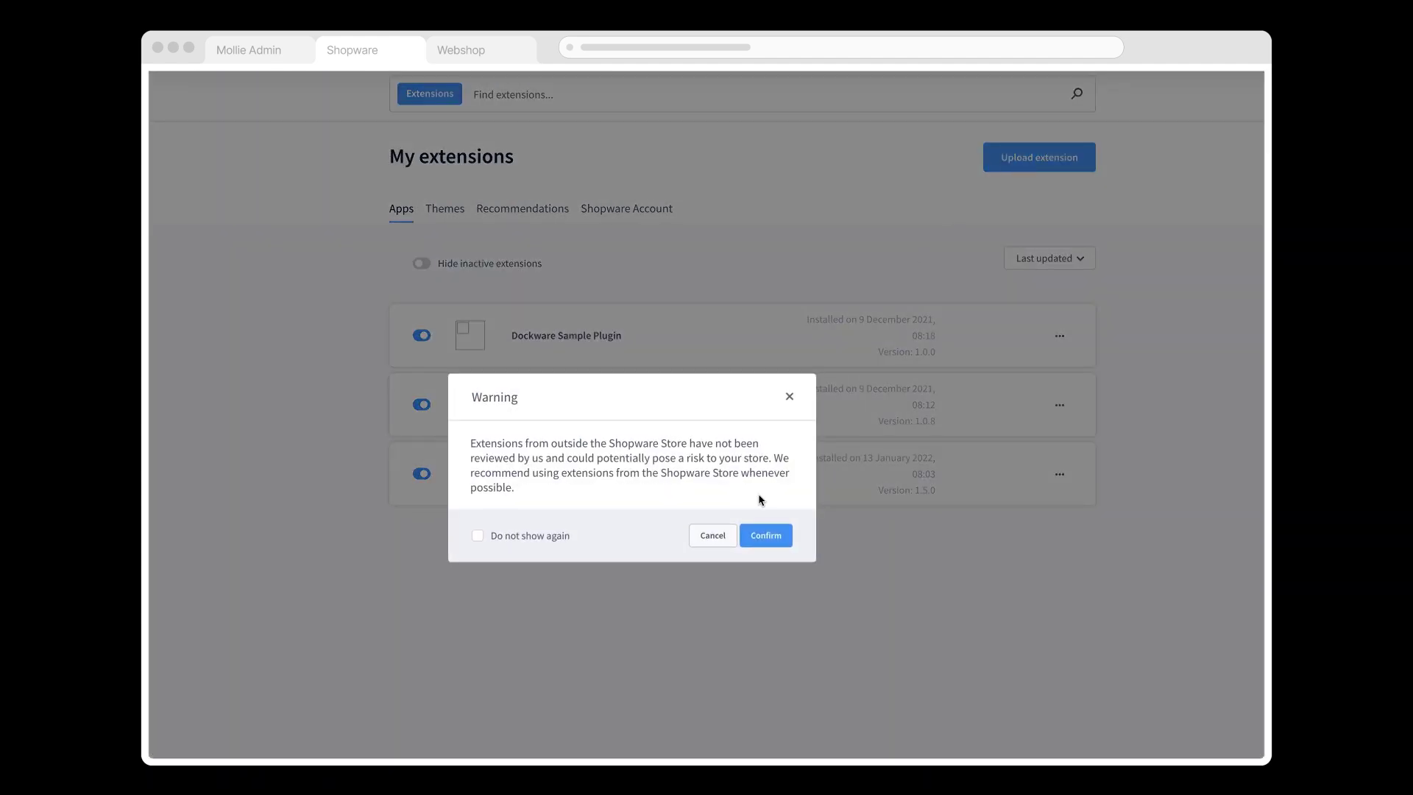
{"action": "left_click", "coordinate": [776, 539]}
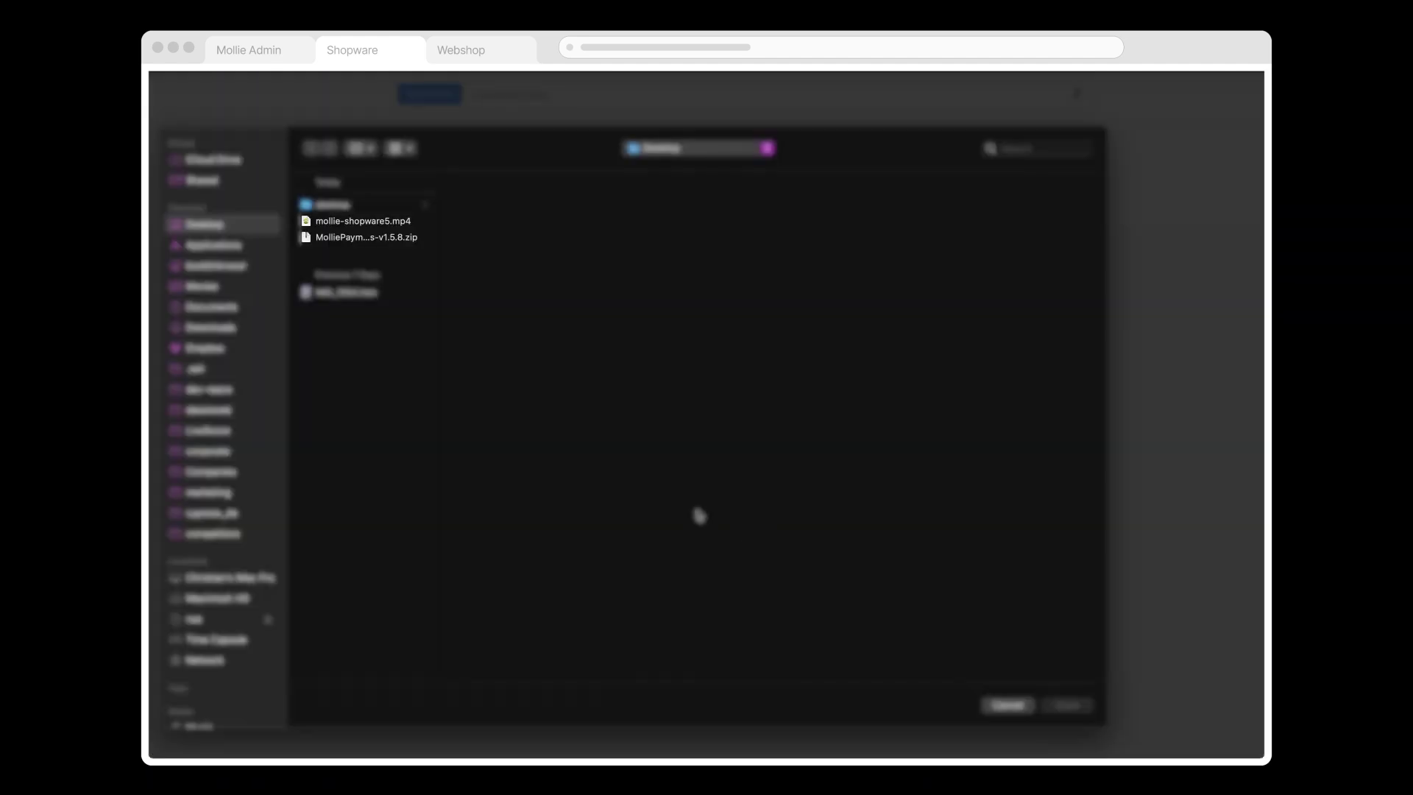
{"action": "double_click", "coordinate": [391, 240]}
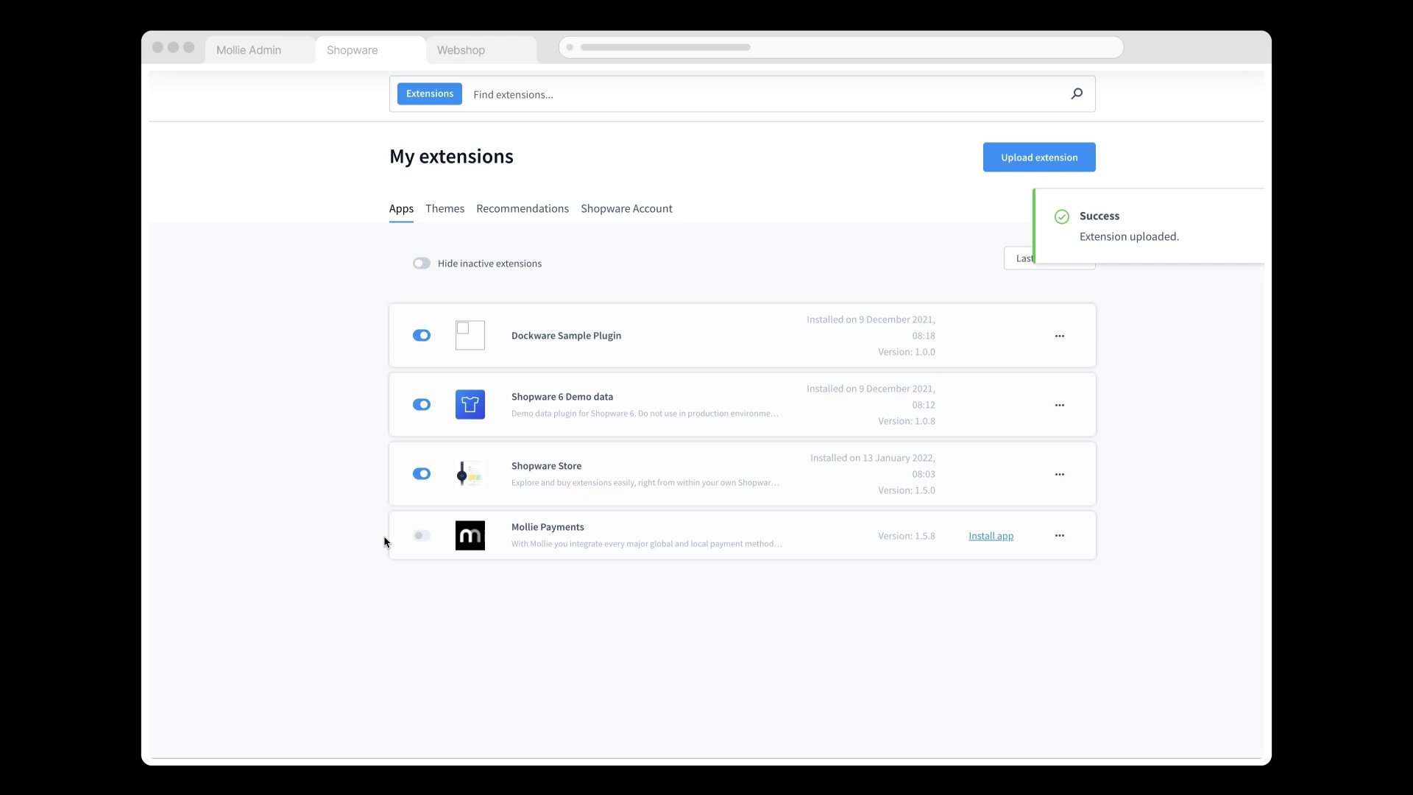
{"action": "left_click", "coordinate": [990, 537]}
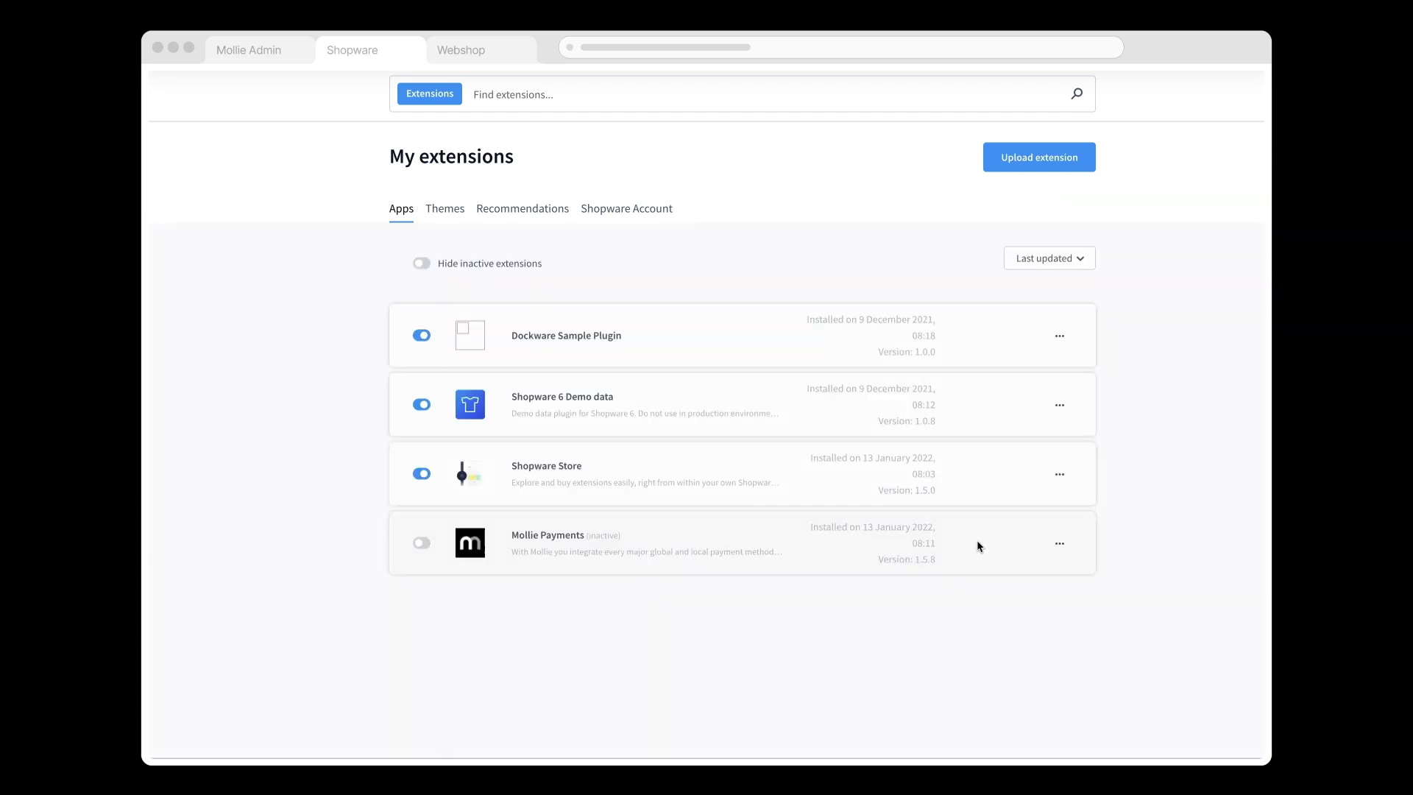
{"action": "left_click", "coordinate": [423, 545]}
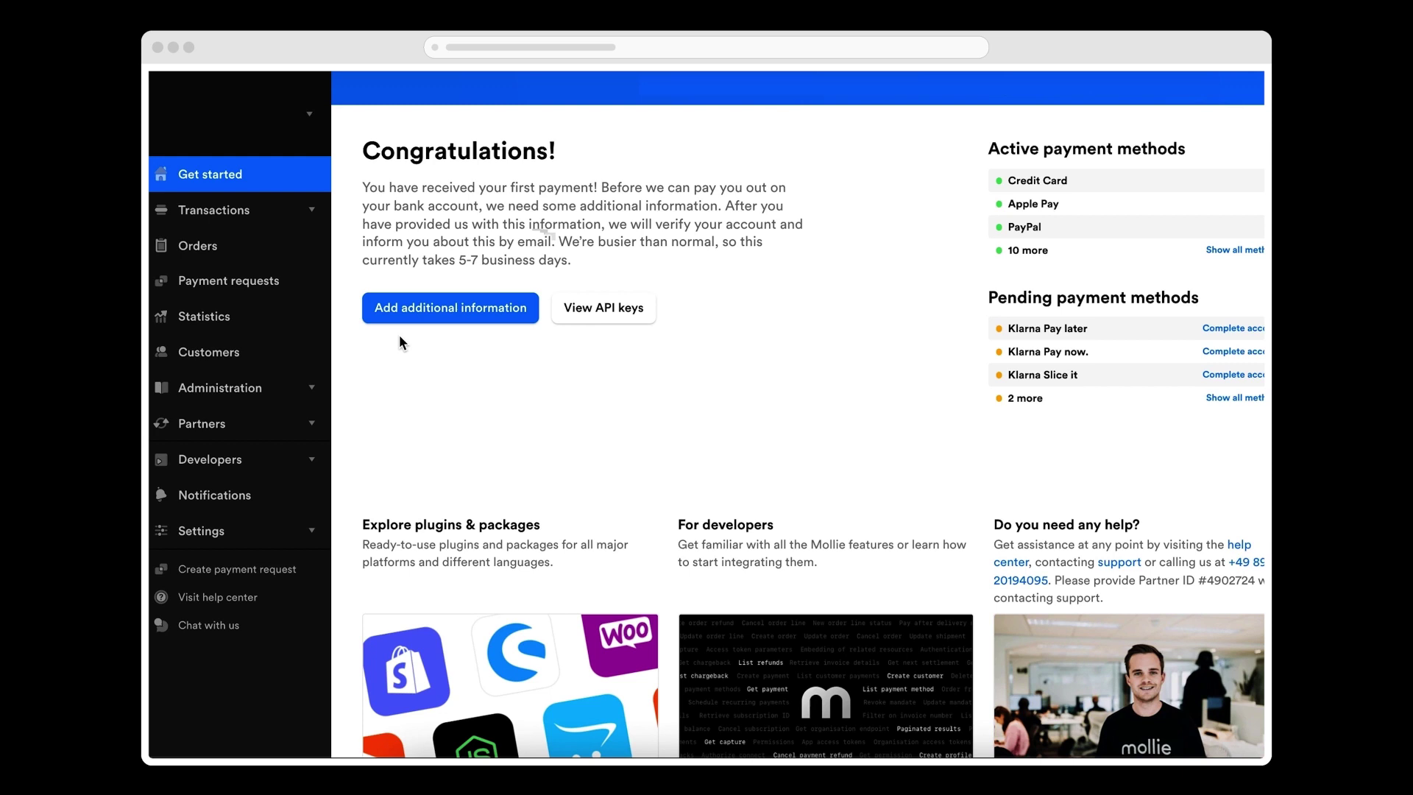
Copy the Test API key from the Developers > API keys page
{"action": "left_click", "coordinate": [266, 462]}
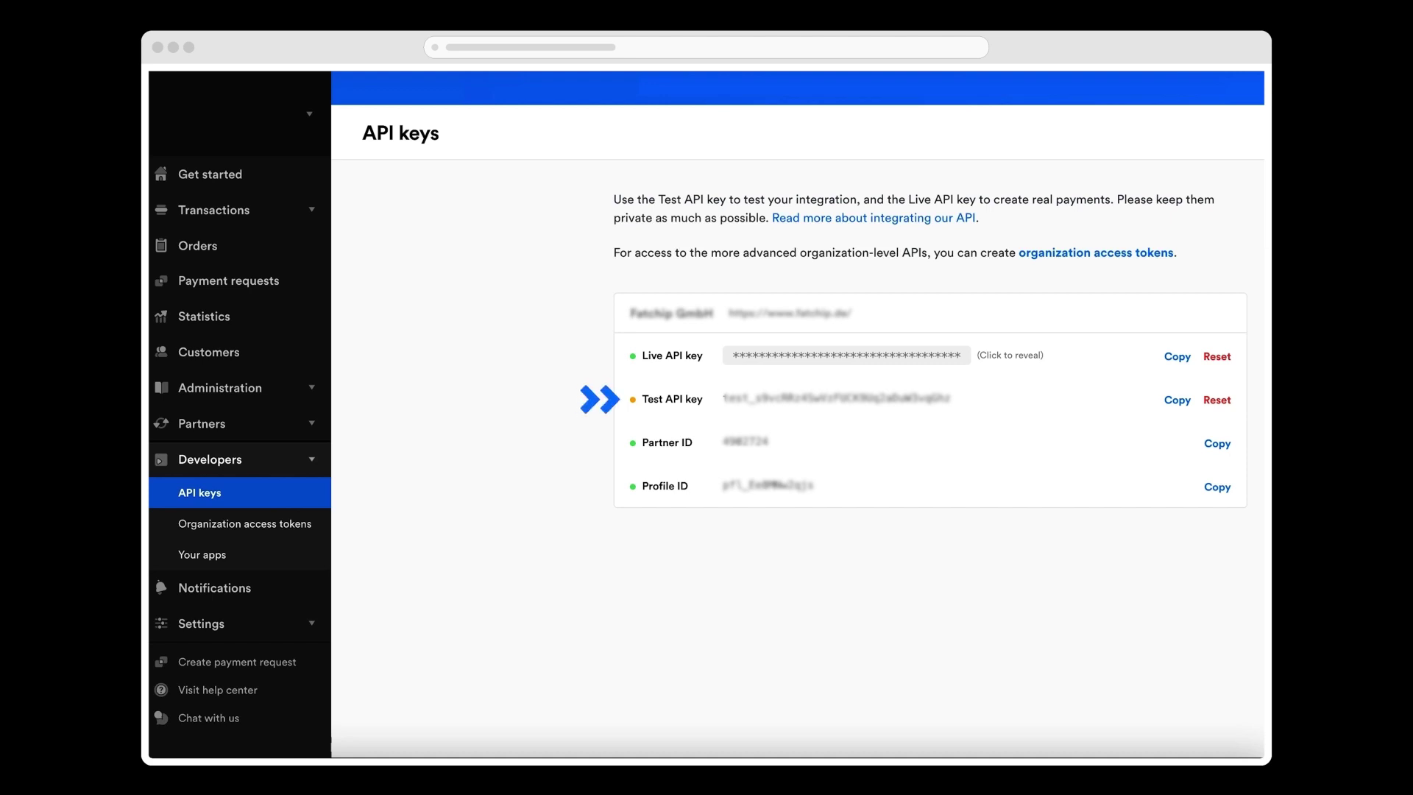
{"action": "left_click", "coordinate": [1178, 402]}
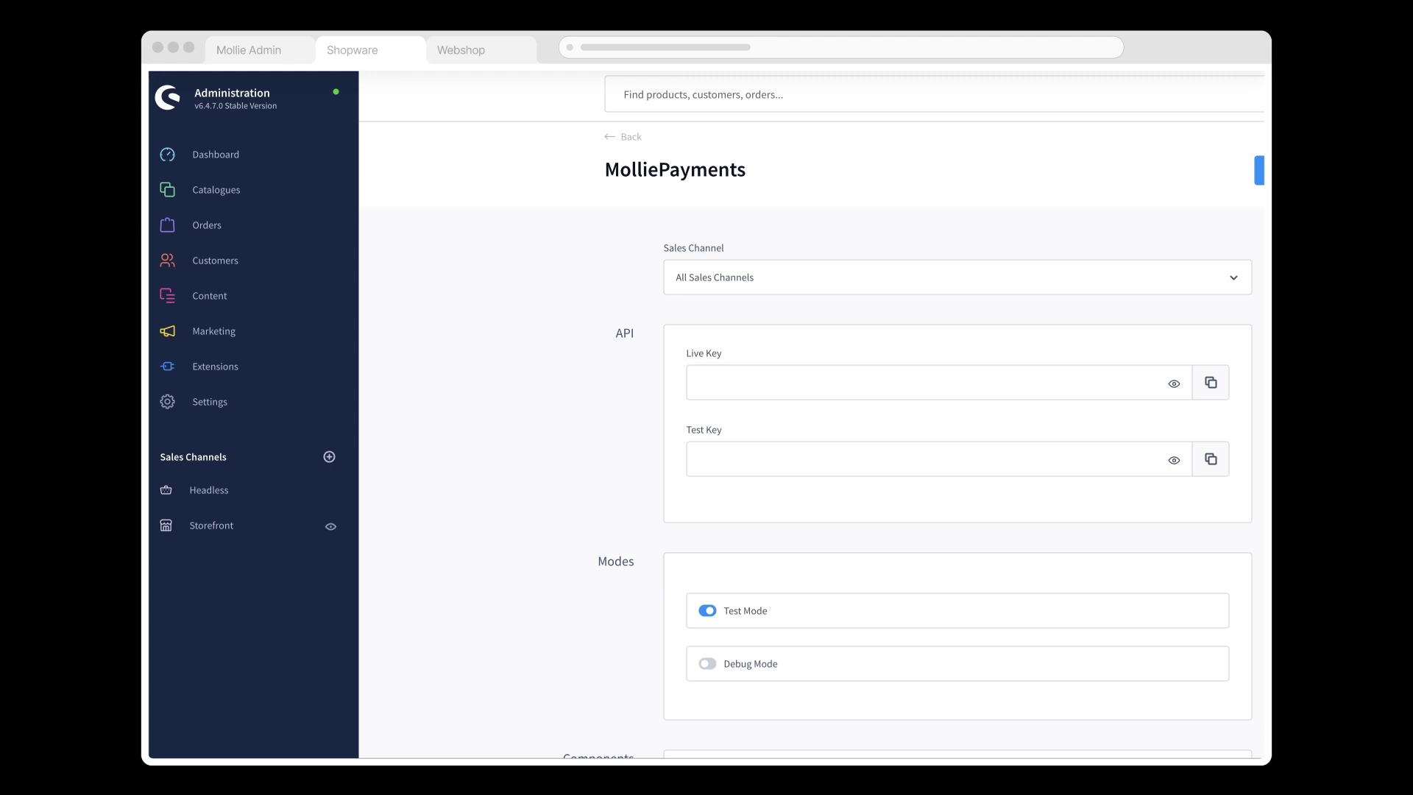
Paste the Mollie test API key into the Test Key field and save the plugin settings
{"action": "left_click", "coordinate": [705, 455]}
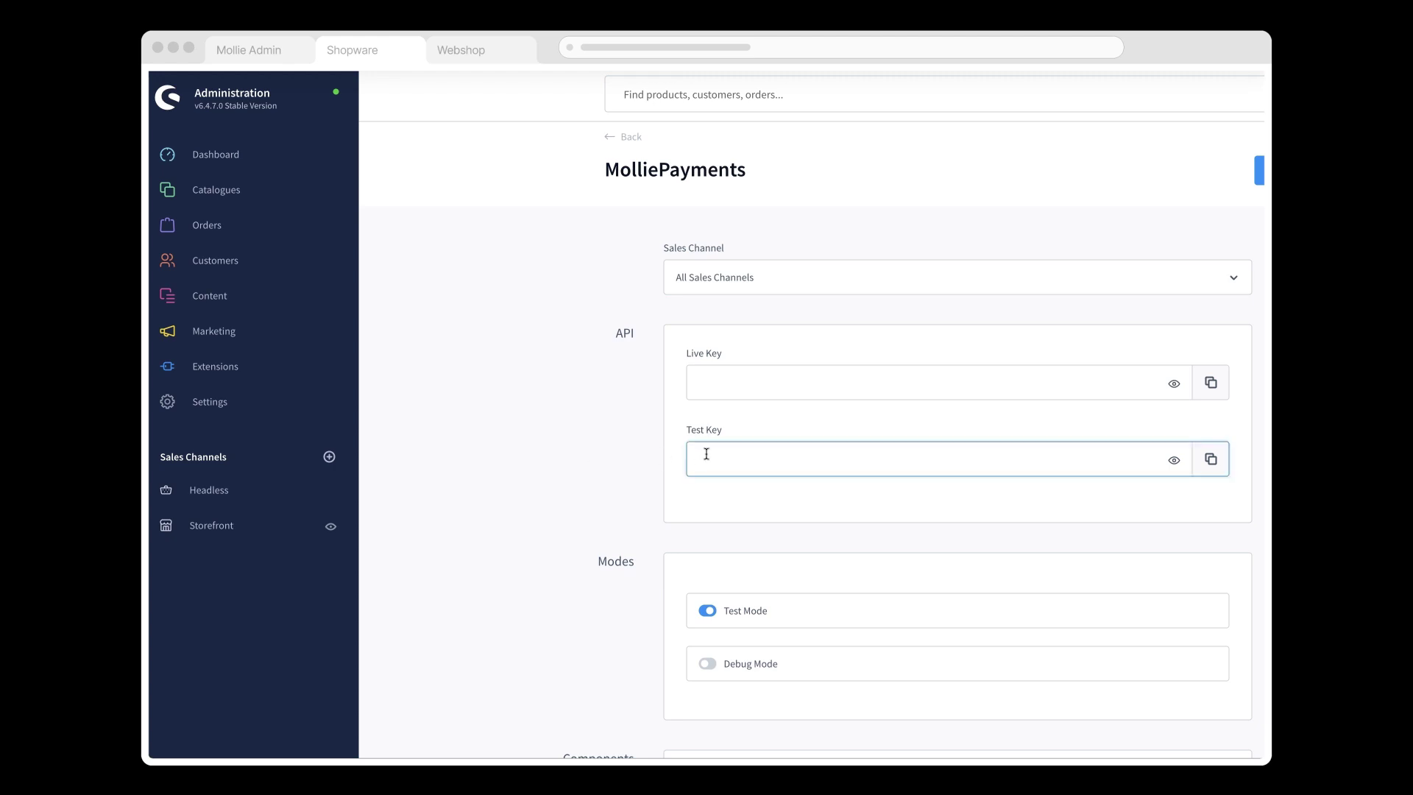
{"action": "key", "text": "ctrl+v"}
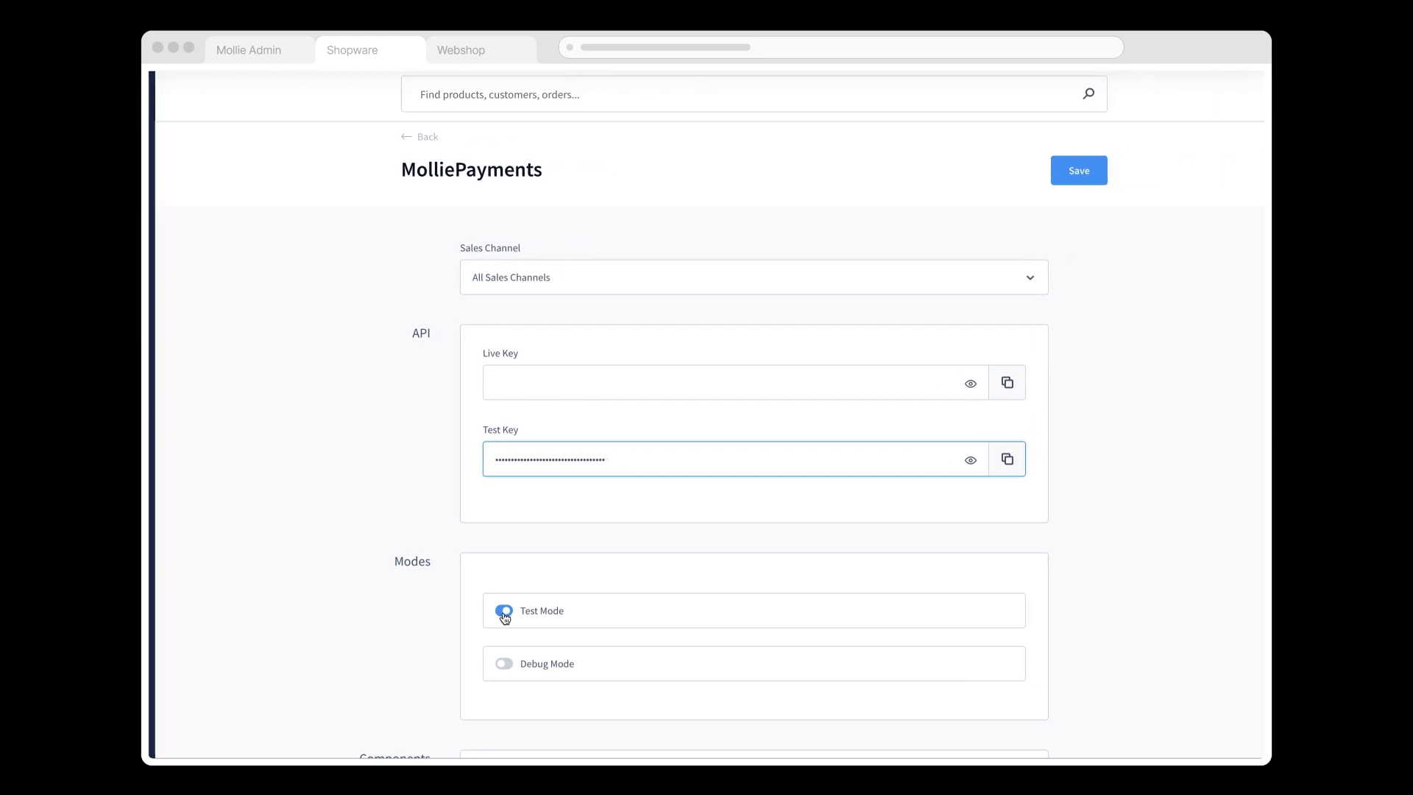
{"action": "left_click", "coordinate": [1069, 171]}
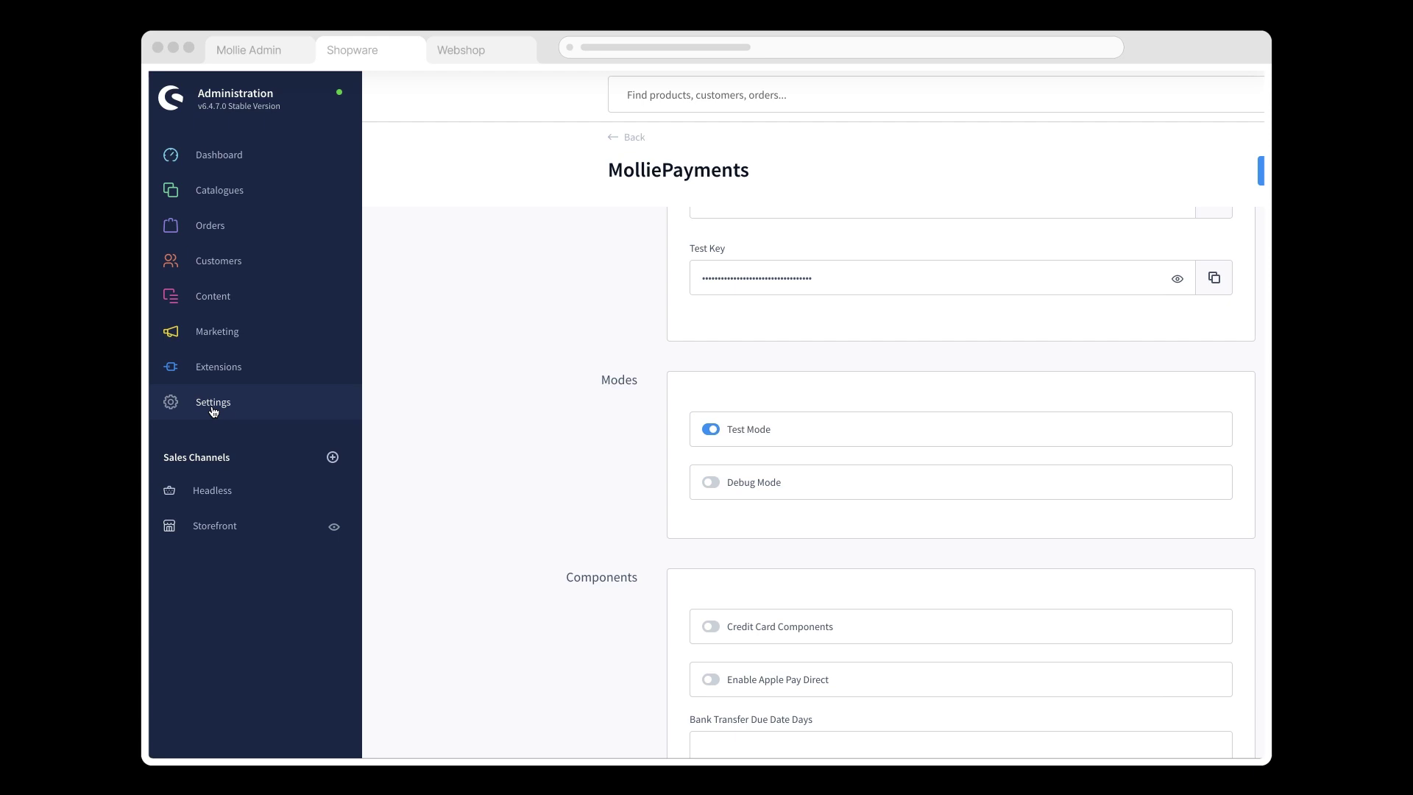
{"action": "left_click", "coordinate": [212, 410]}
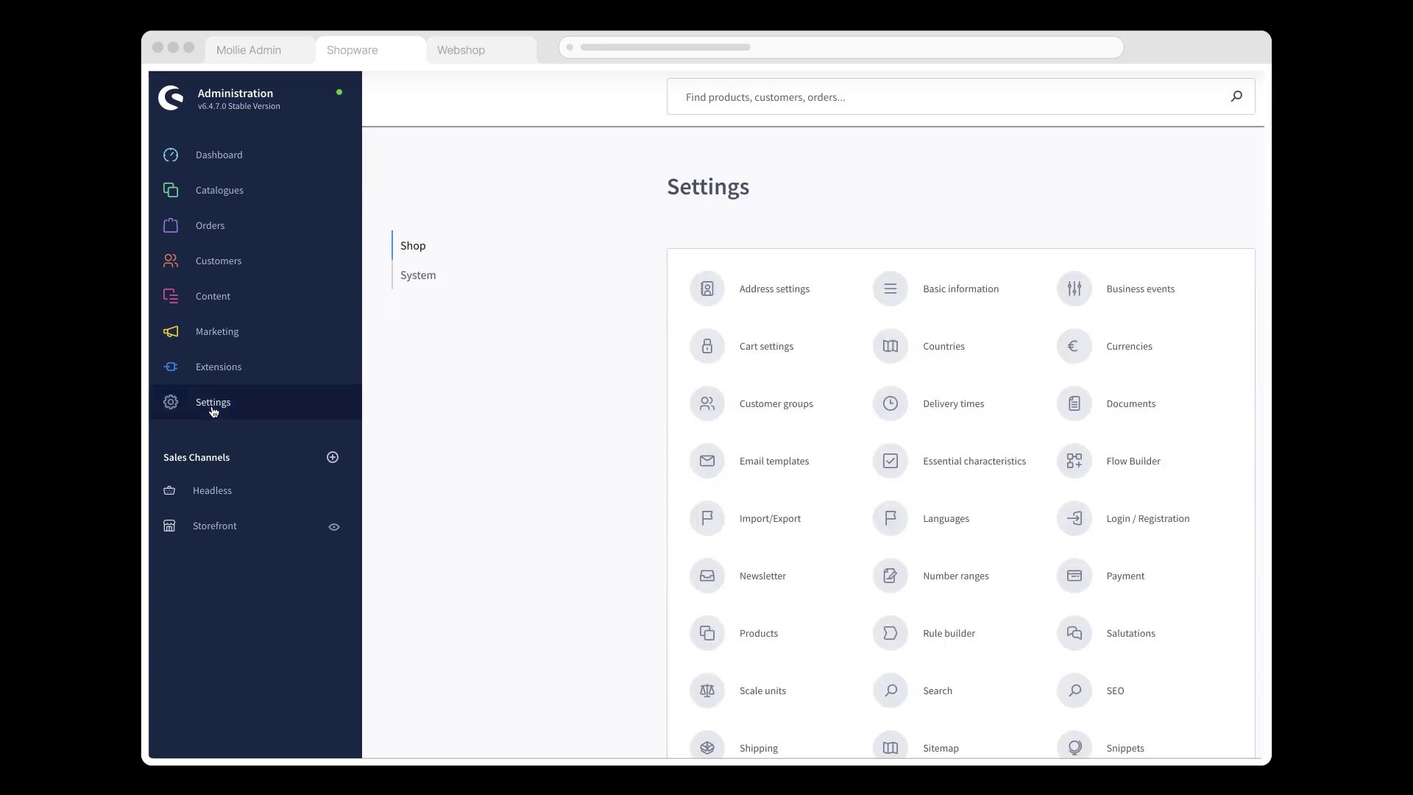
Check the Pay later payment method among the Mollie methods, then go to the Storefront sales channel
{"action": "left_click", "coordinate": [1120, 575]}
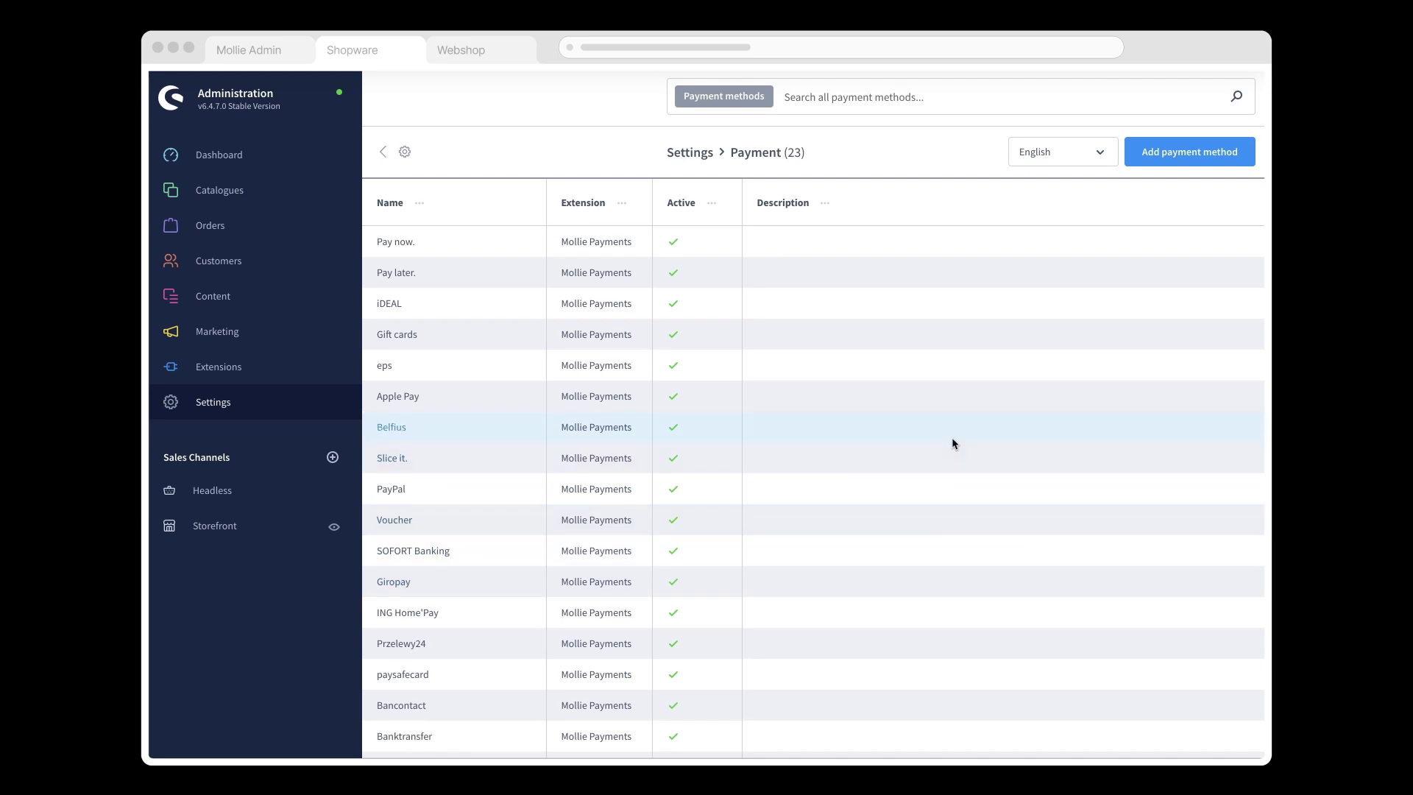
{"action": "left_click", "coordinate": [398, 274]}
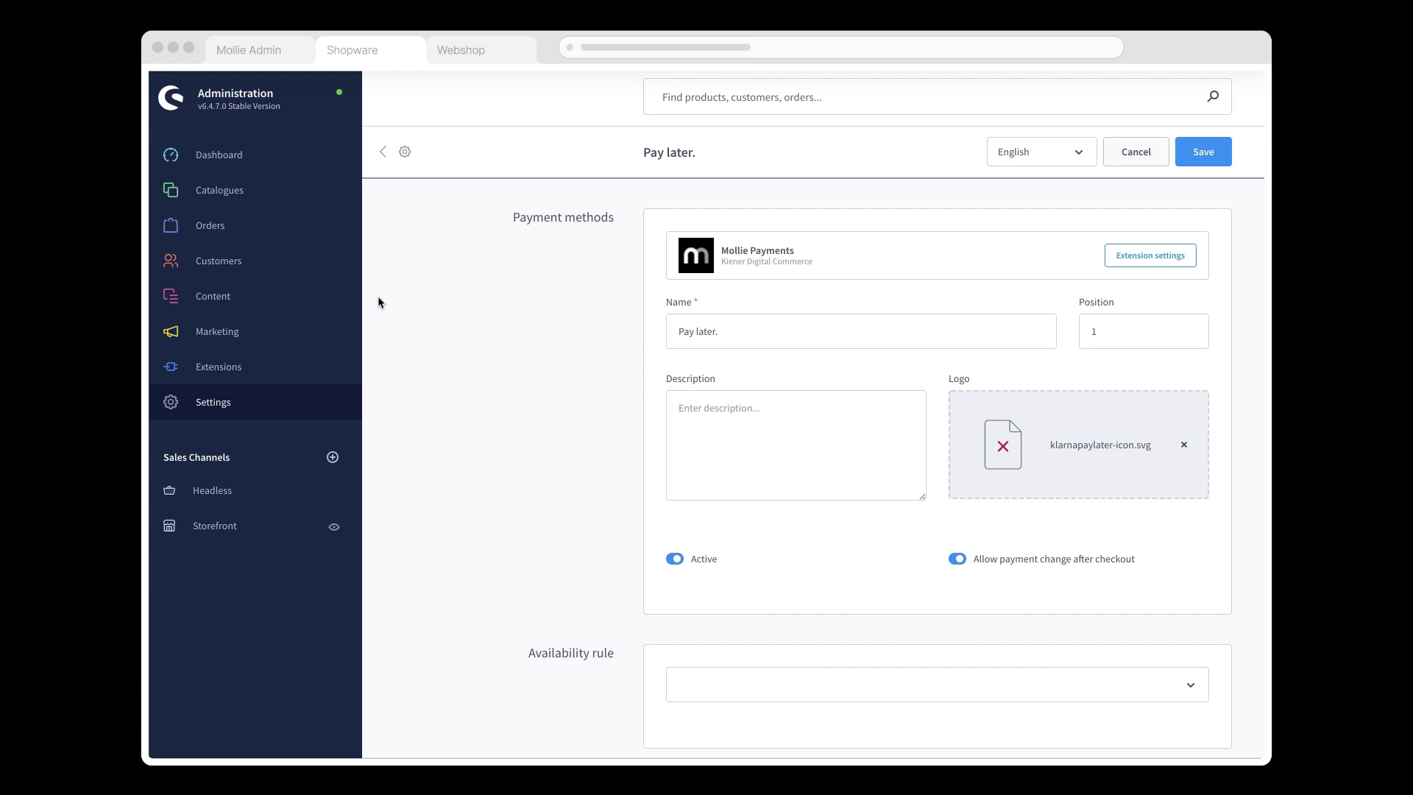
{"action": "left_click", "coordinate": [254, 525]}
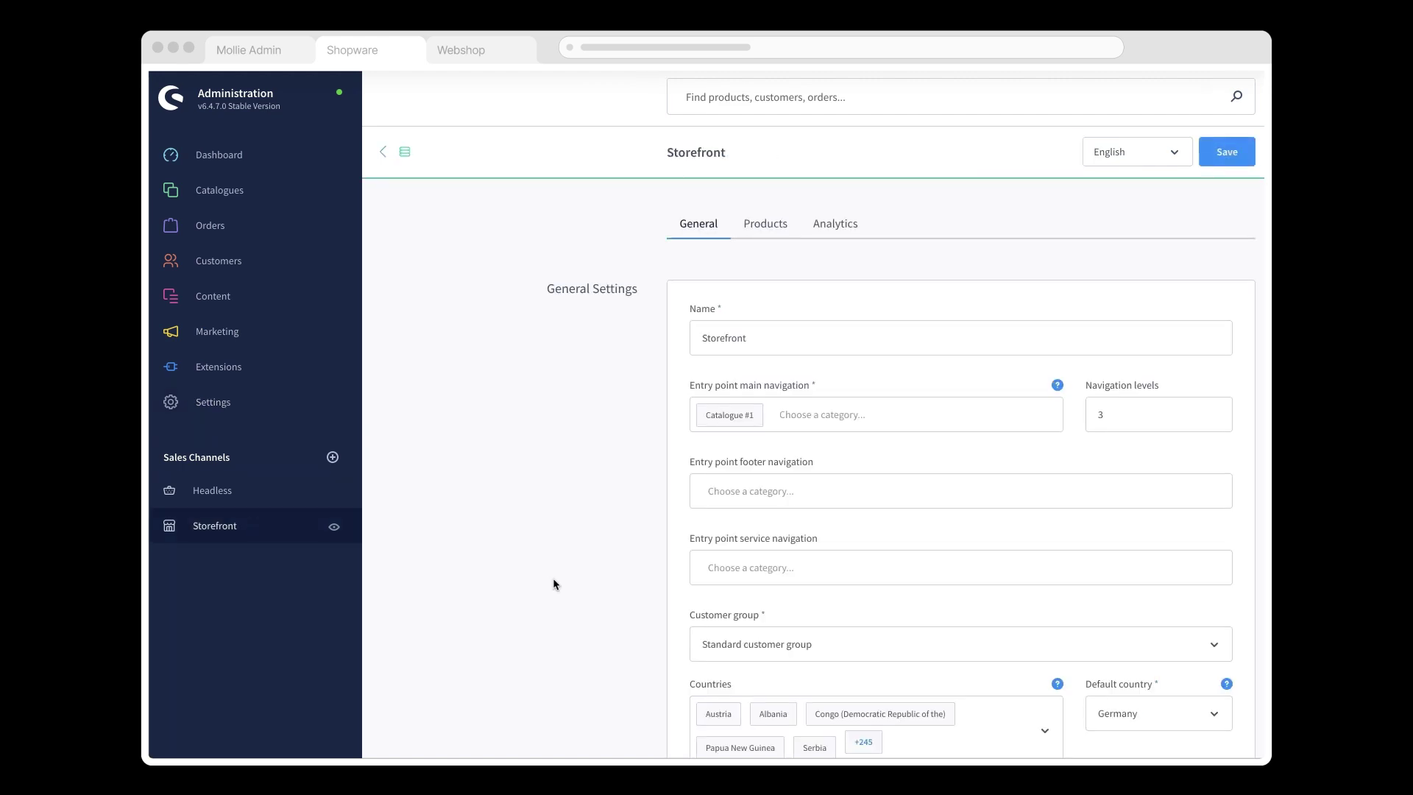
Add the Mollie Payments methods to the Storefront's available payment methods and save
{"action": "scroll", "coordinate": [576, 588], "scroll_direction": "down", "scroll_amount": 5}
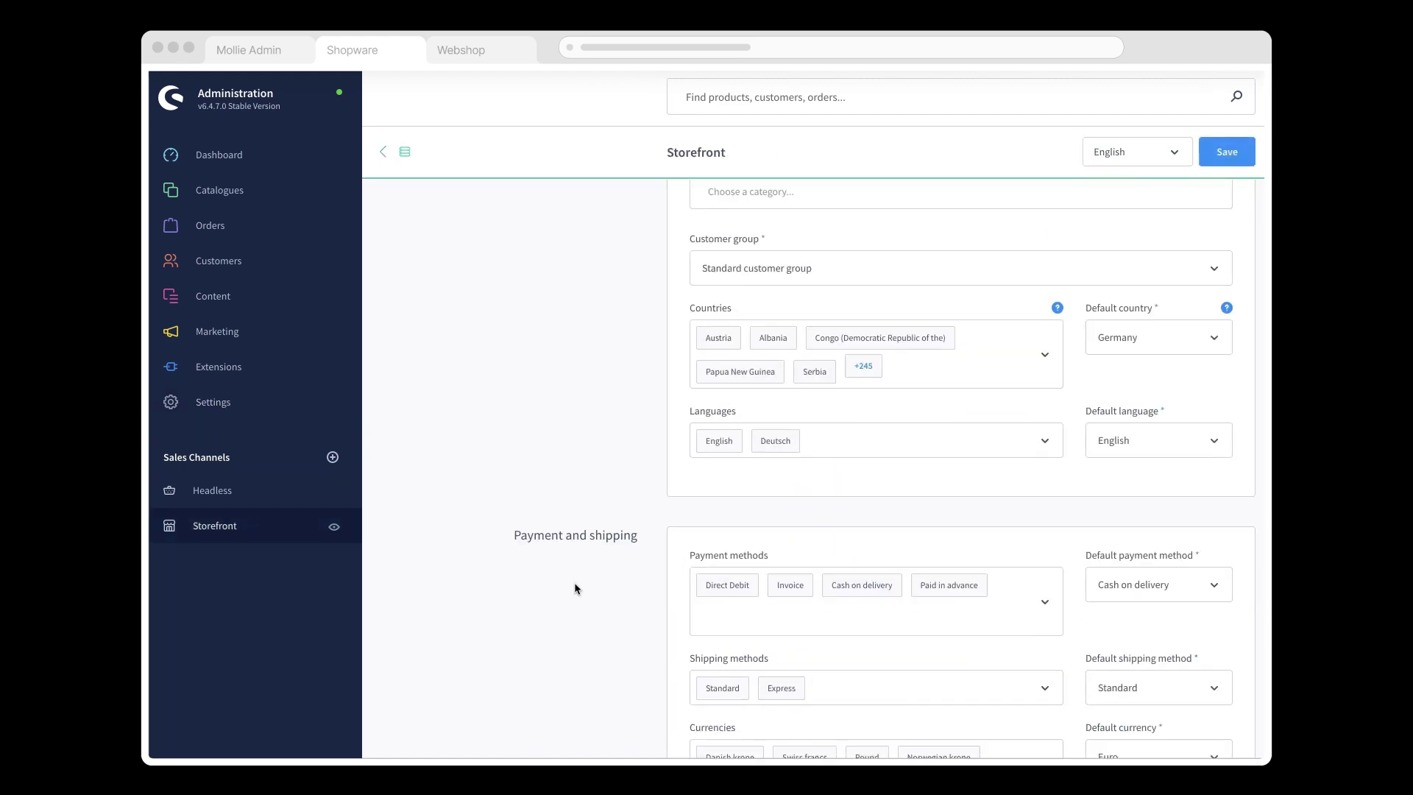
{"action": "left_click", "coordinate": [613, 650]}
{"action": "left_click", "coordinate": [1213, 155]}
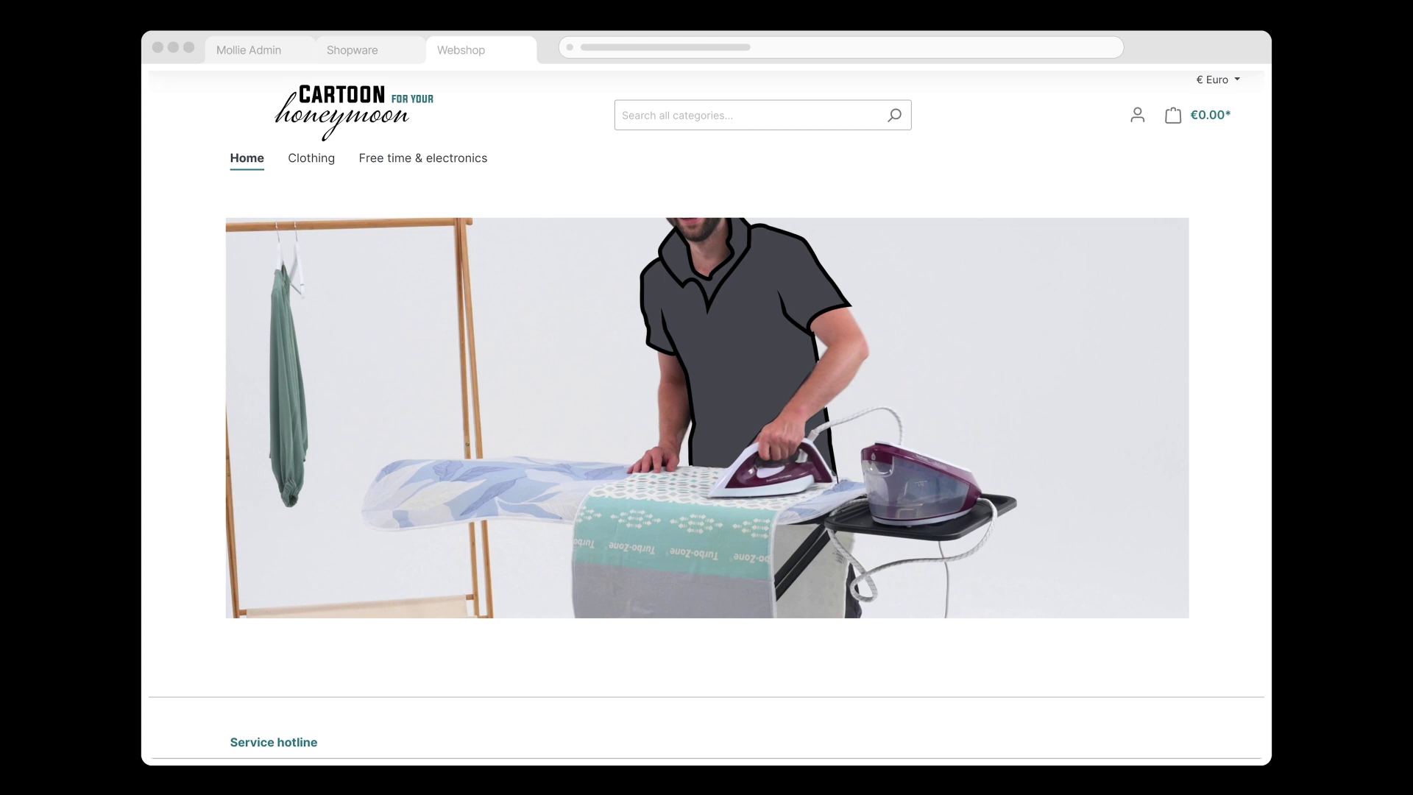
Add Main product with properties from Clothing to the cart and proceed to checkout
{"action": "mouse_move", "coordinate": [313, 175]}
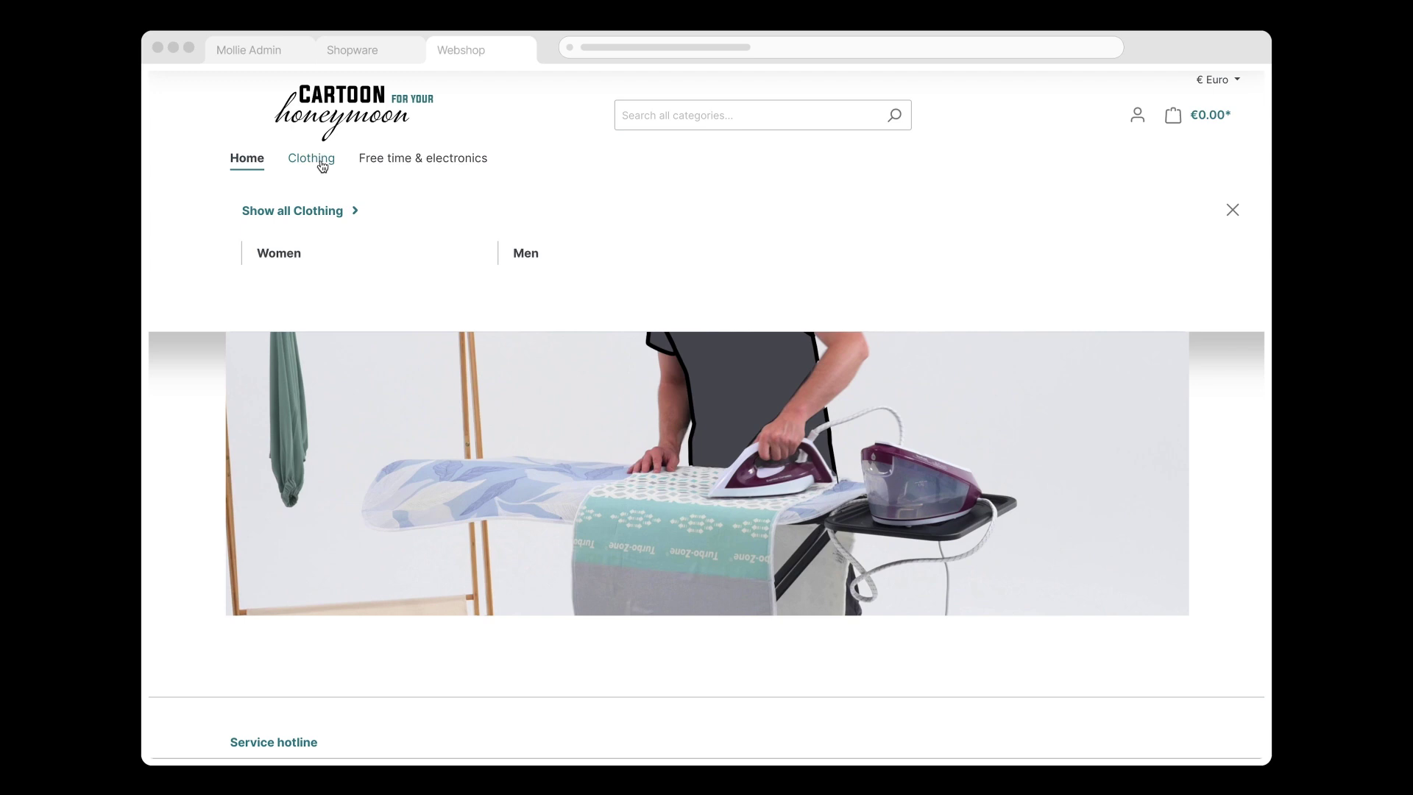
{"action": "left_click", "coordinate": [322, 166]}
{"action": "scroll", "coordinate": [381, 278], "scroll_direction": "down", "scroll_amount": 3}
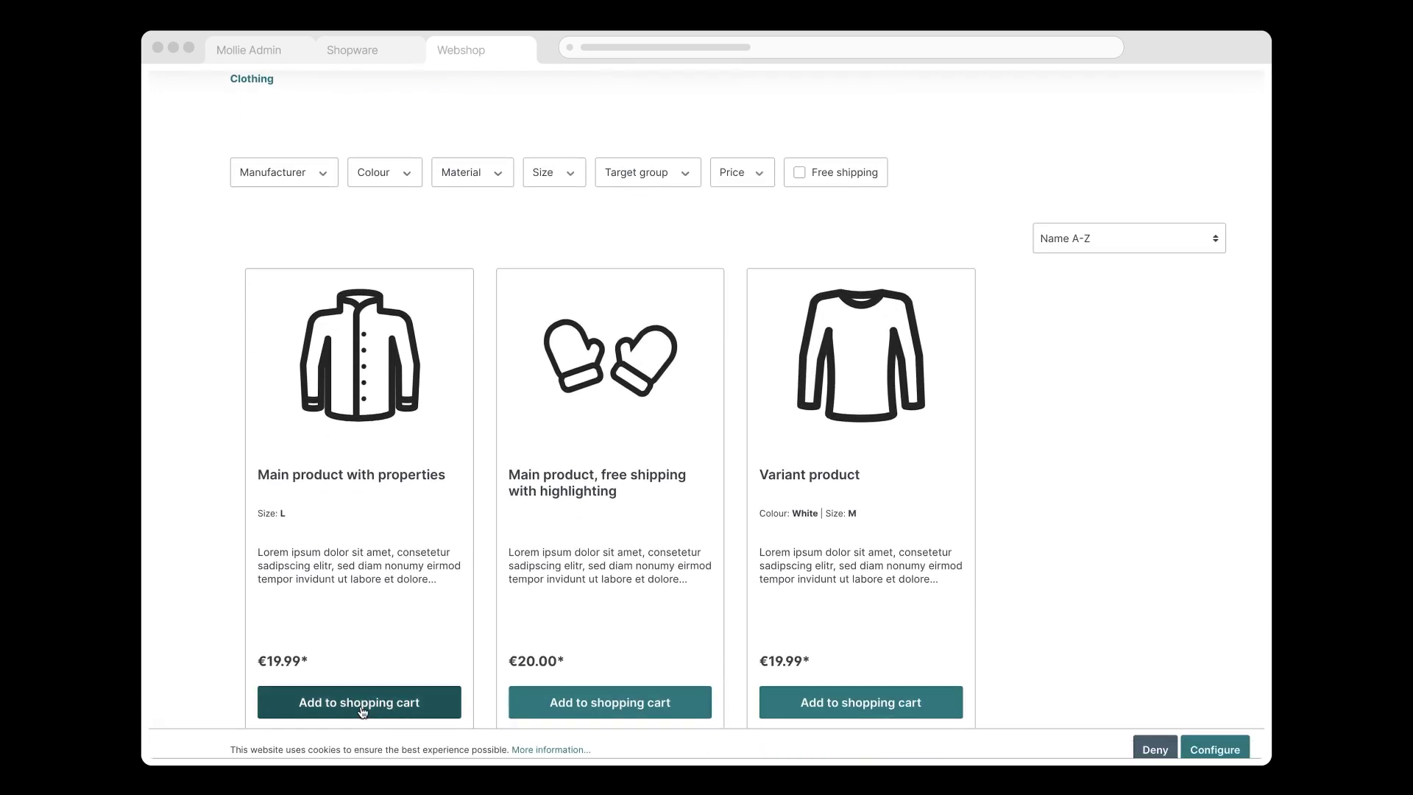
{"action": "left_click", "coordinate": [361, 703]}
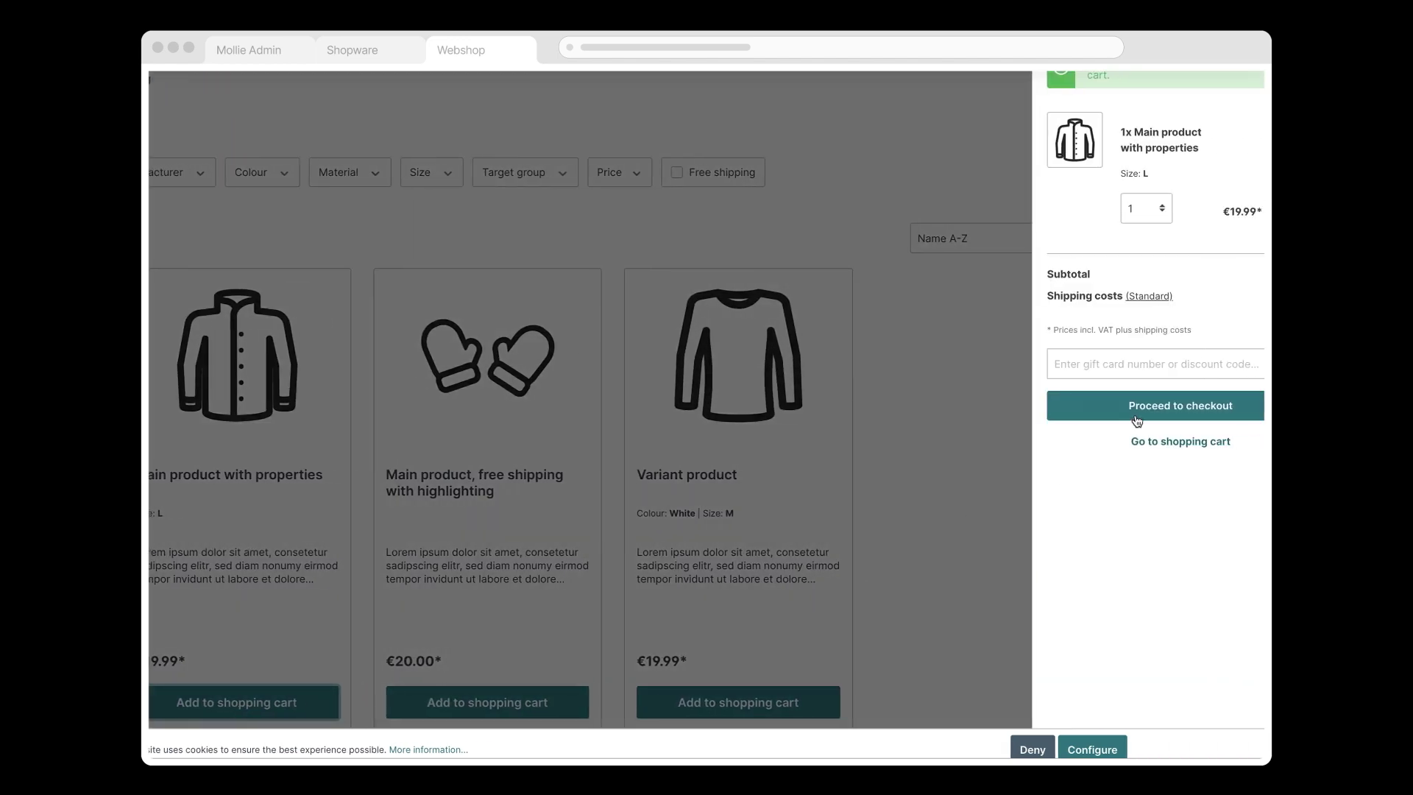
{"action": "left_click", "coordinate": [1138, 416]}
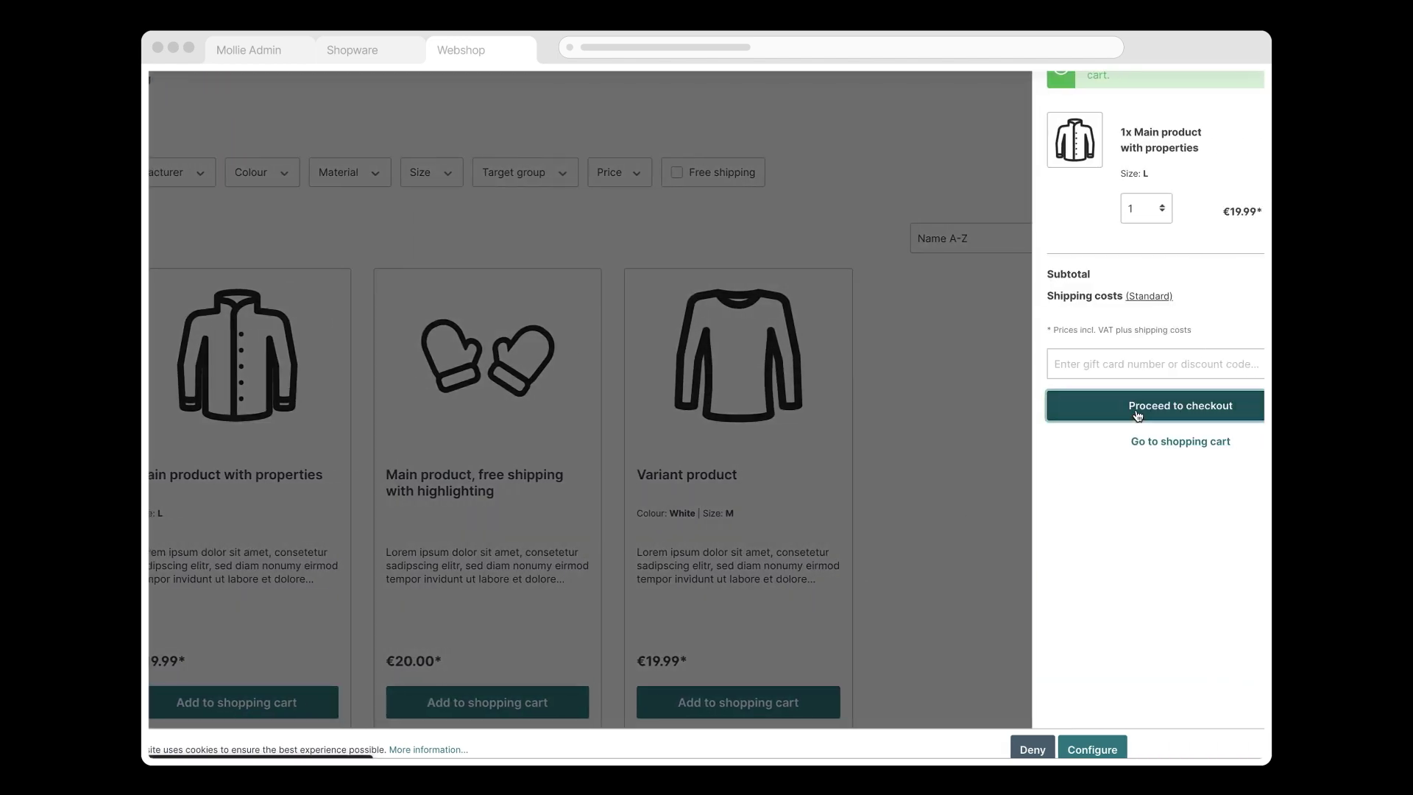
Choose Credit card (Test mode), accept the terms and submit the €19.99 order
{"action": "scroll", "coordinate": [584, 625], "scroll_direction": "down", "scroll_amount": 2}
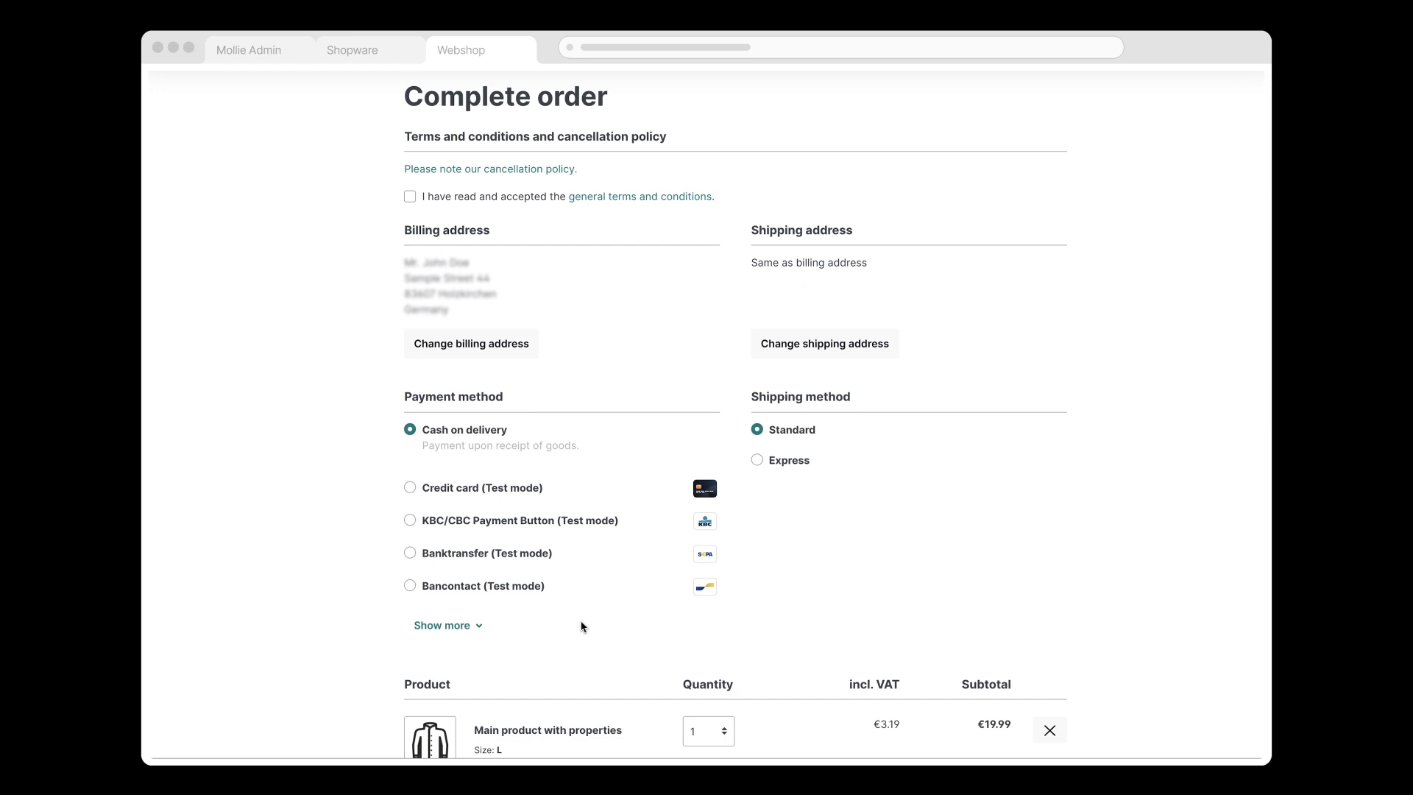
{"action": "left_click", "coordinate": [472, 627]}
{"action": "scroll", "coordinate": [299, 580], "scroll_direction": "down", "scroll_amount": 2}
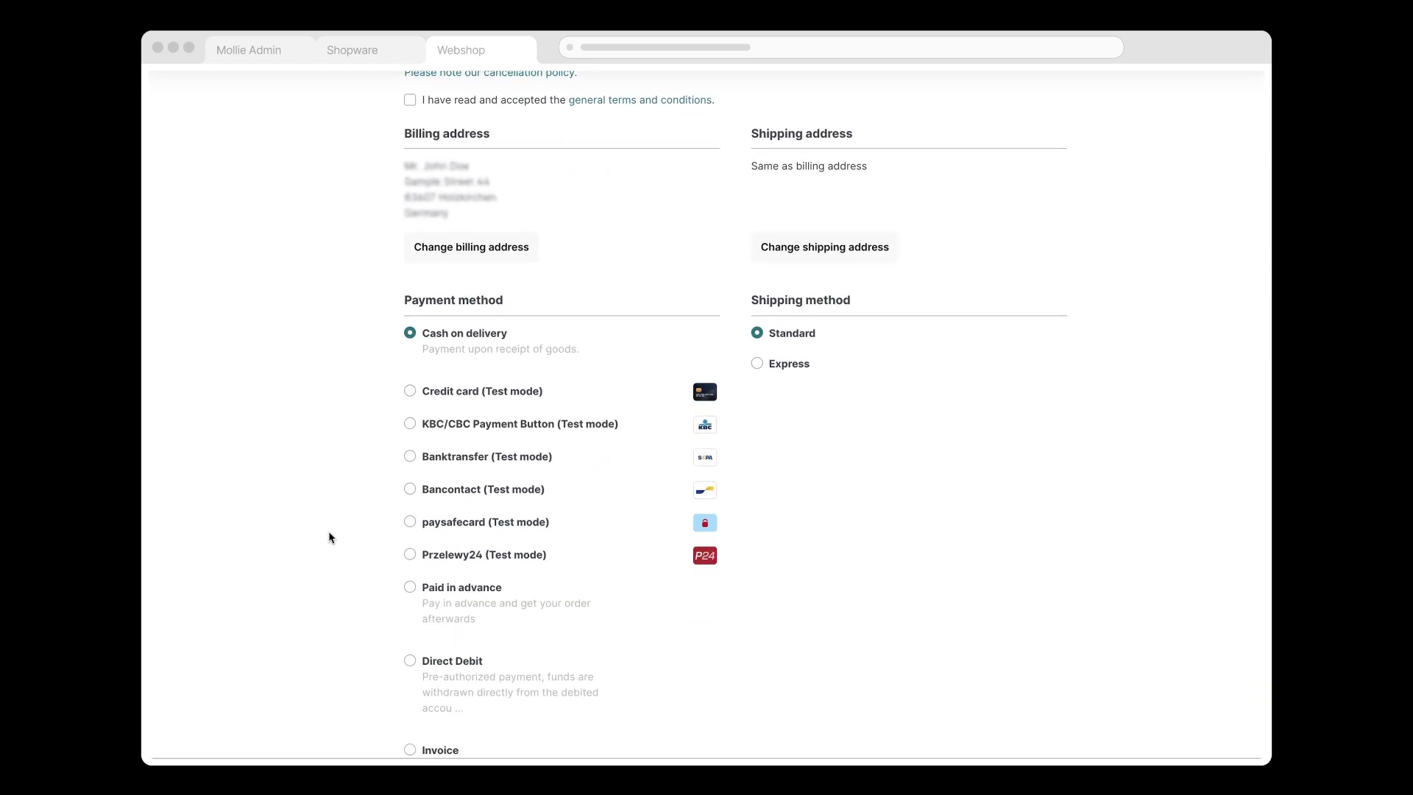
{"action": "left_click", "coordinate": [457, 391]}
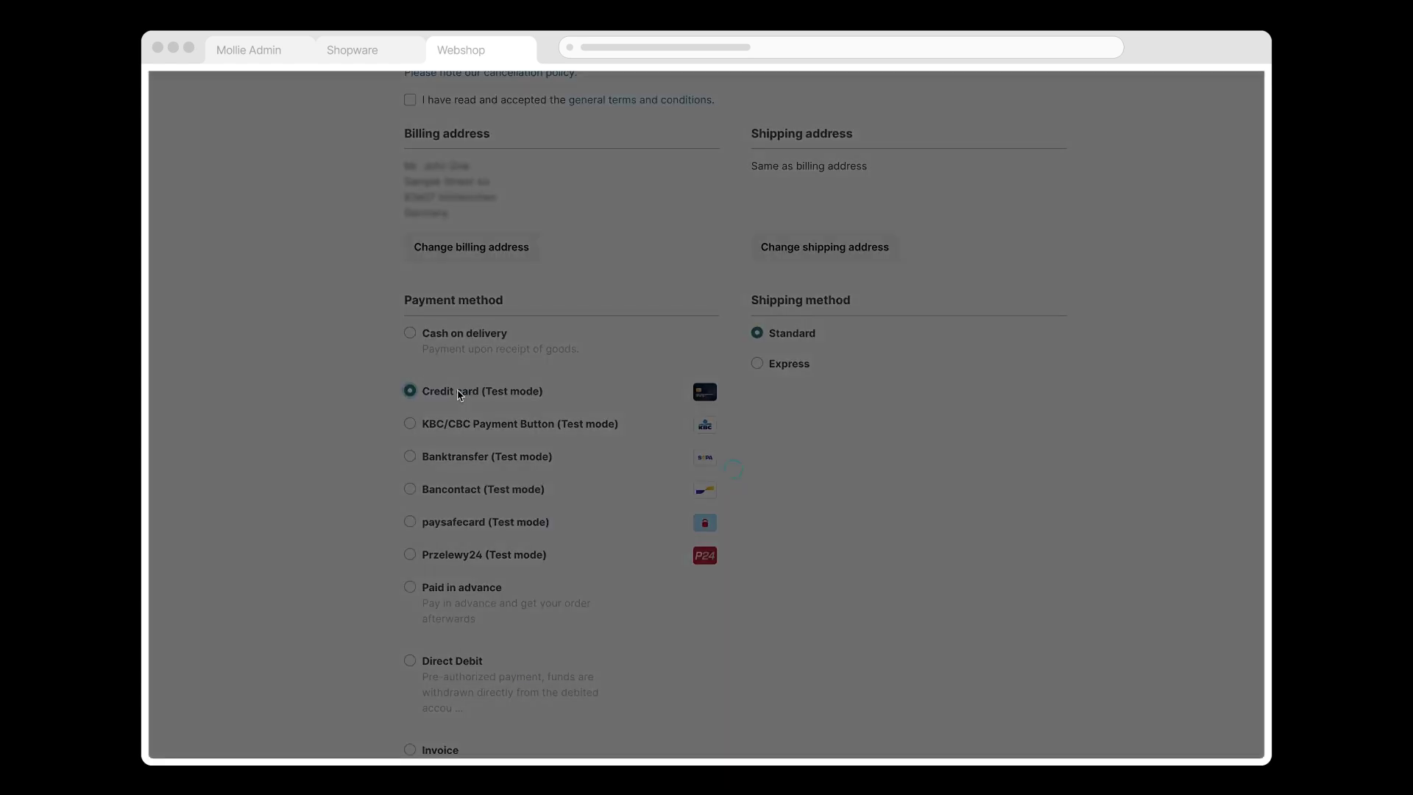
{"action": "left_click", "coordinate": [482, 298]}
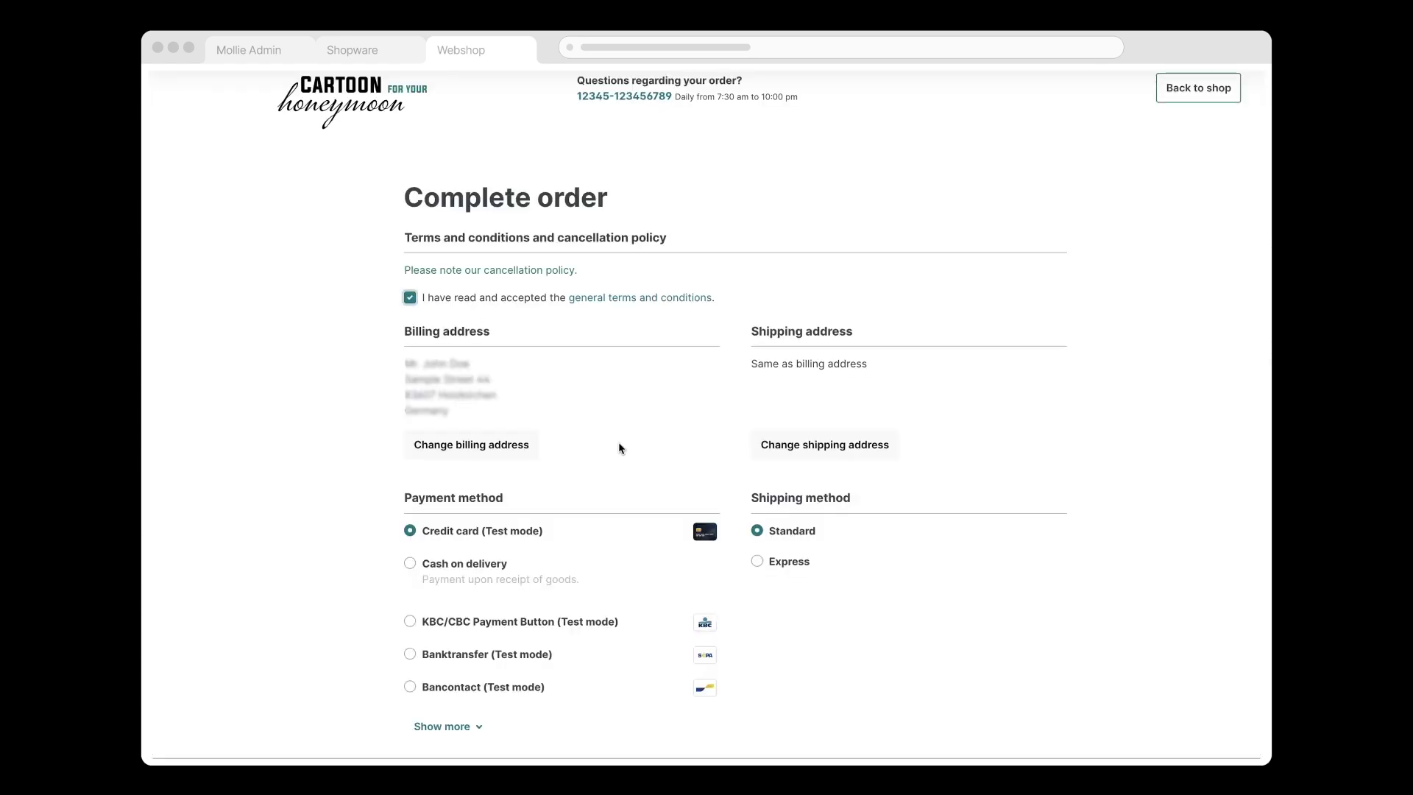
{"action": "scroll", "coordinate": [618, 441], "scroll_direction": "down", "scroll_amount": 6}
{"action": "left_click", "coordinate": [880, 673]}
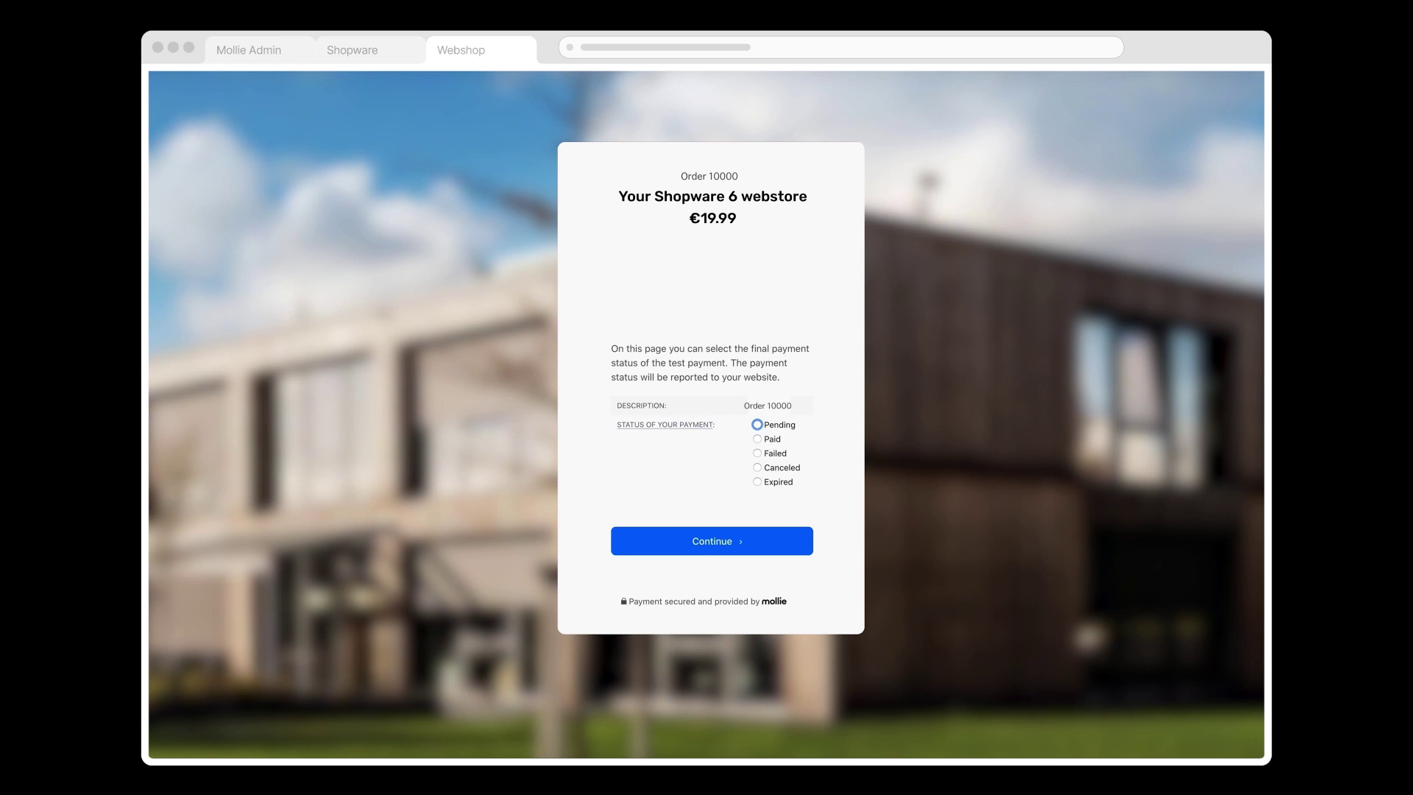
Mark the Mollie test payment as Paid and return to the shop administration
{"action": "left_click", "coordinate": [759, 440]}
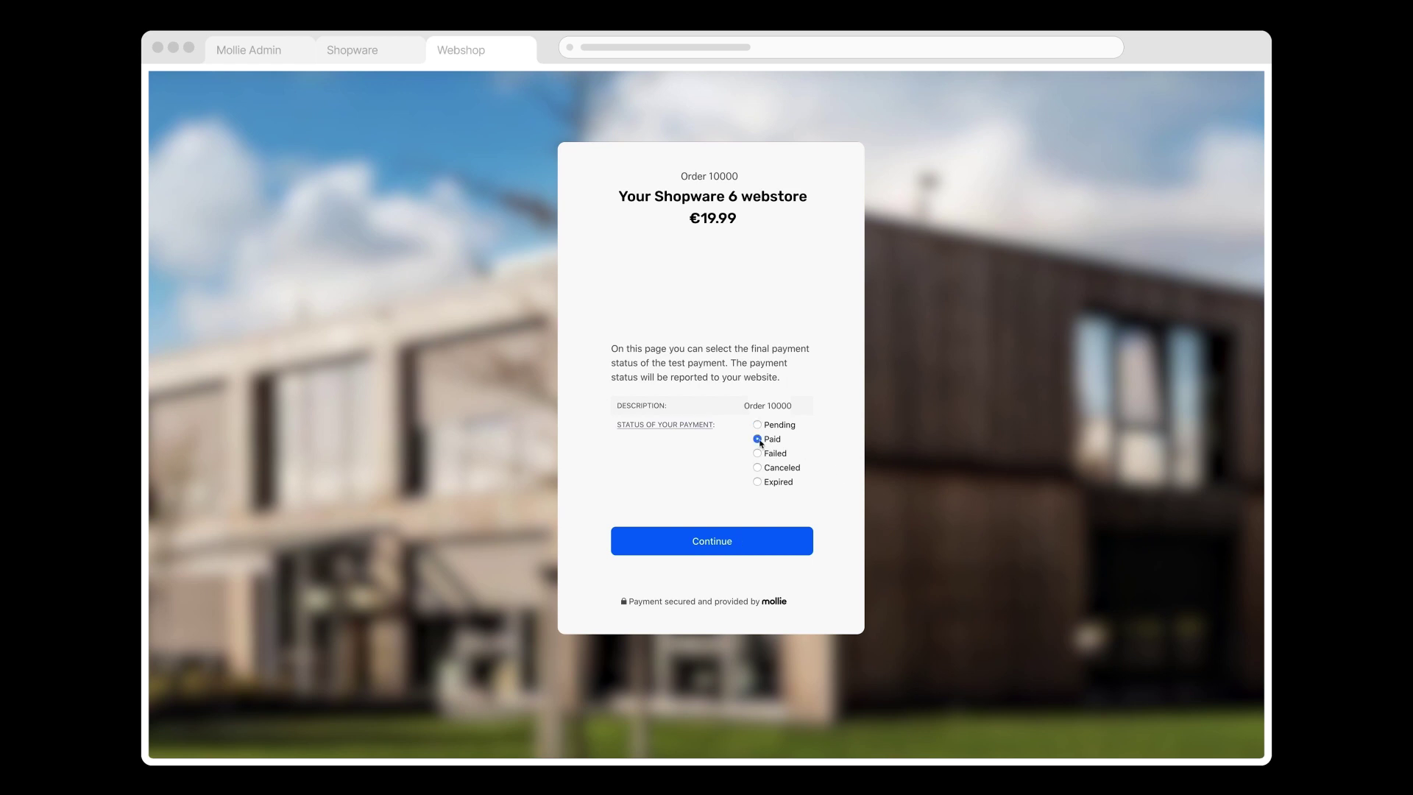
{"action": "left_click", "coordinate": [744, 542]}
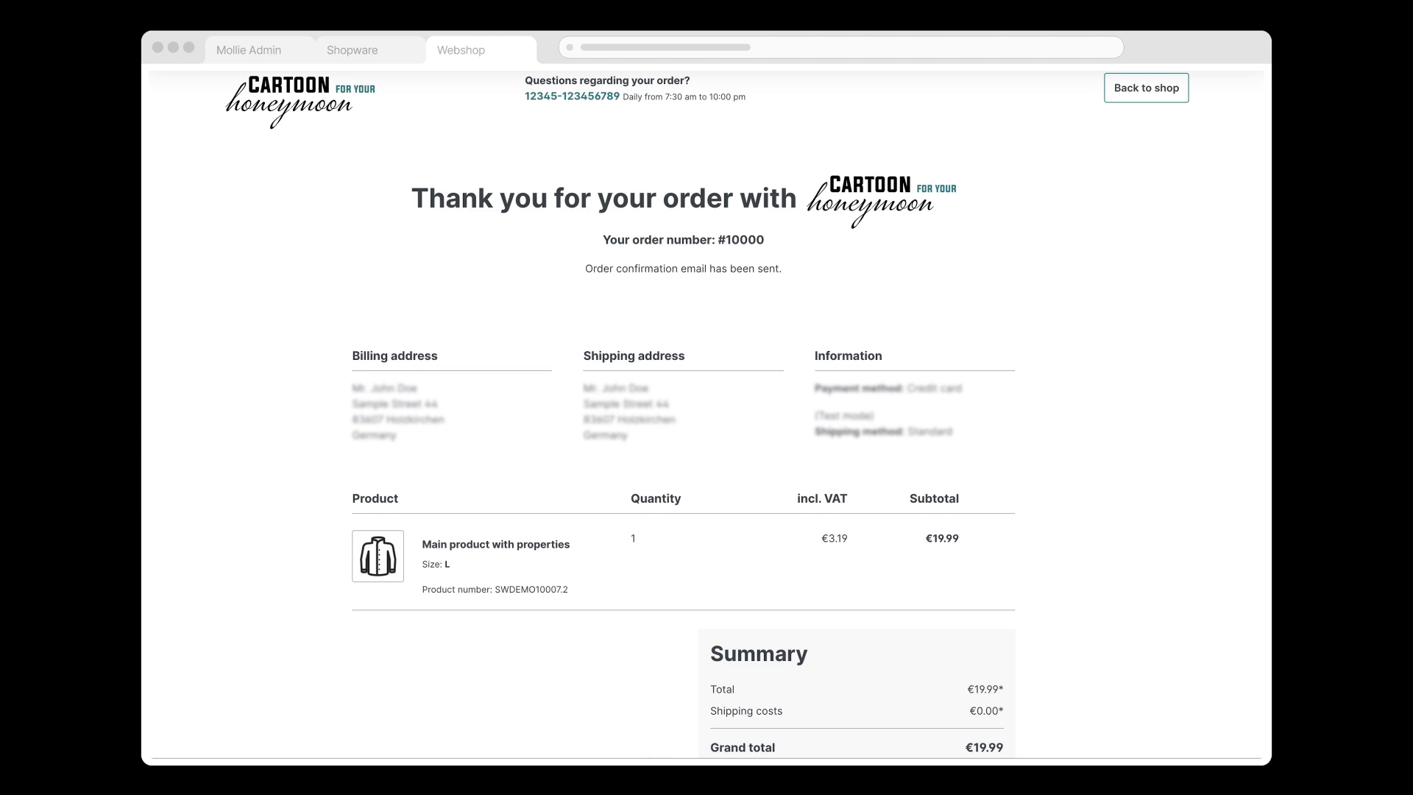
{"action": "key", "text": "ctrl+shift+Tab"}
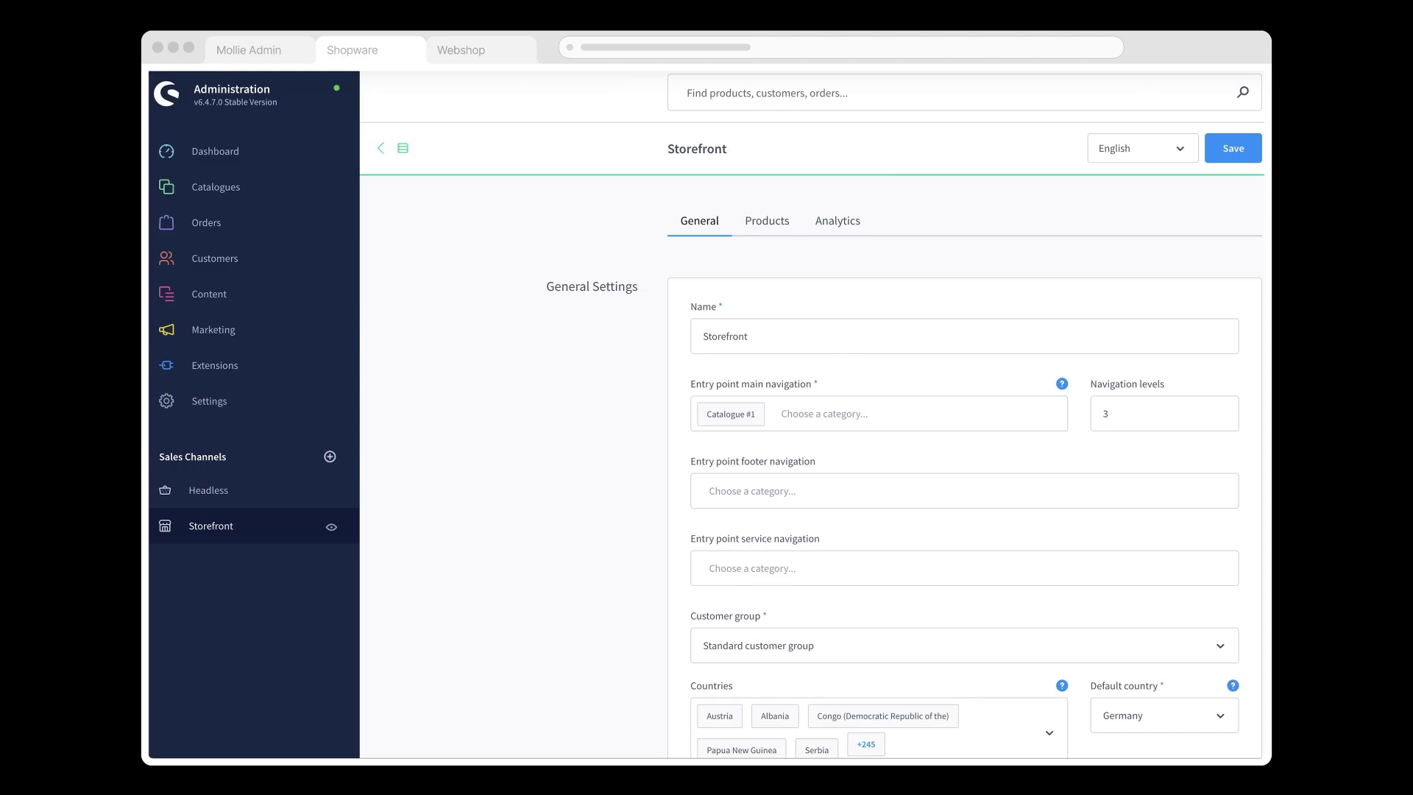
Open order 10000 from the Orders overview list
{"action": "left_click", "coordinate": [248, 224]}
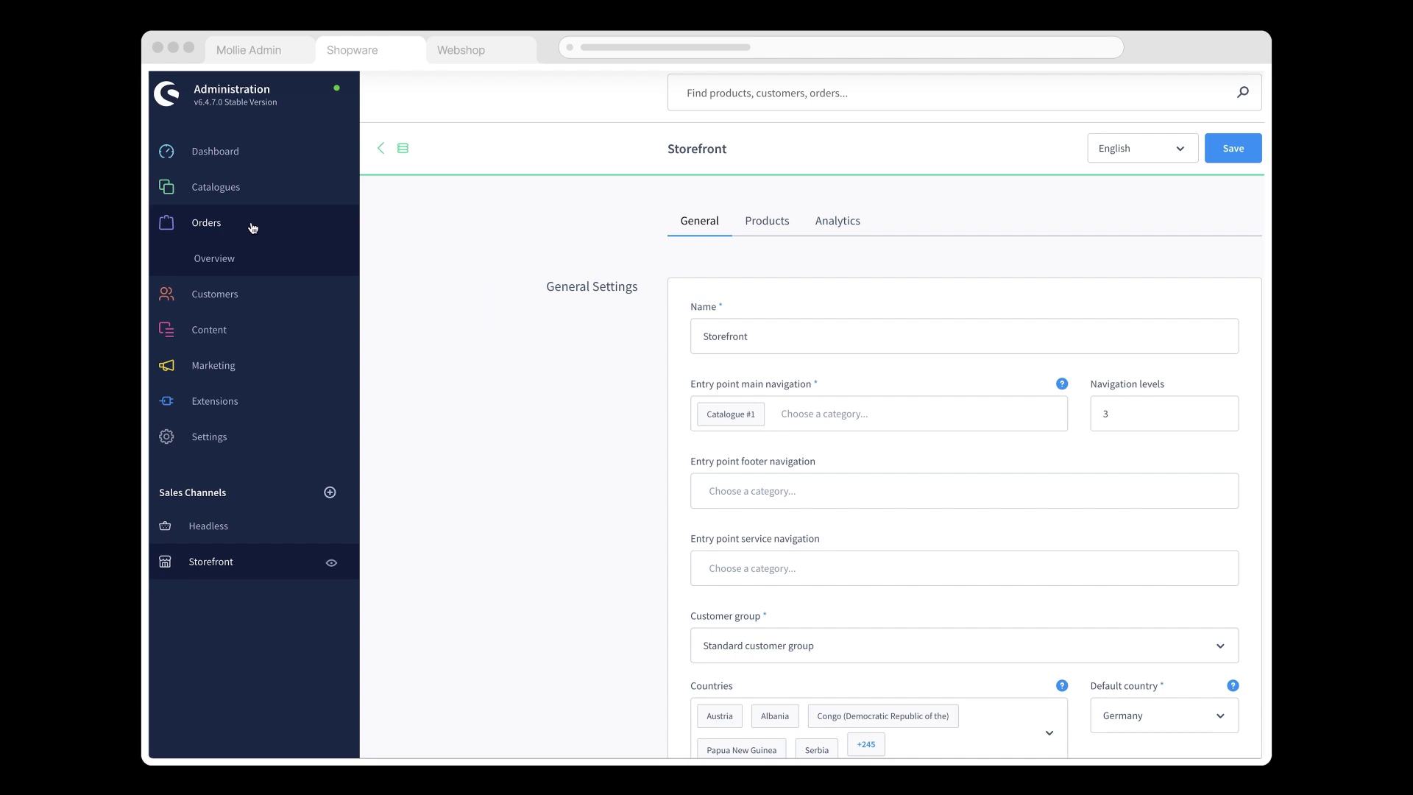
{"action": "left_click", "coordinate": [243, 270]}
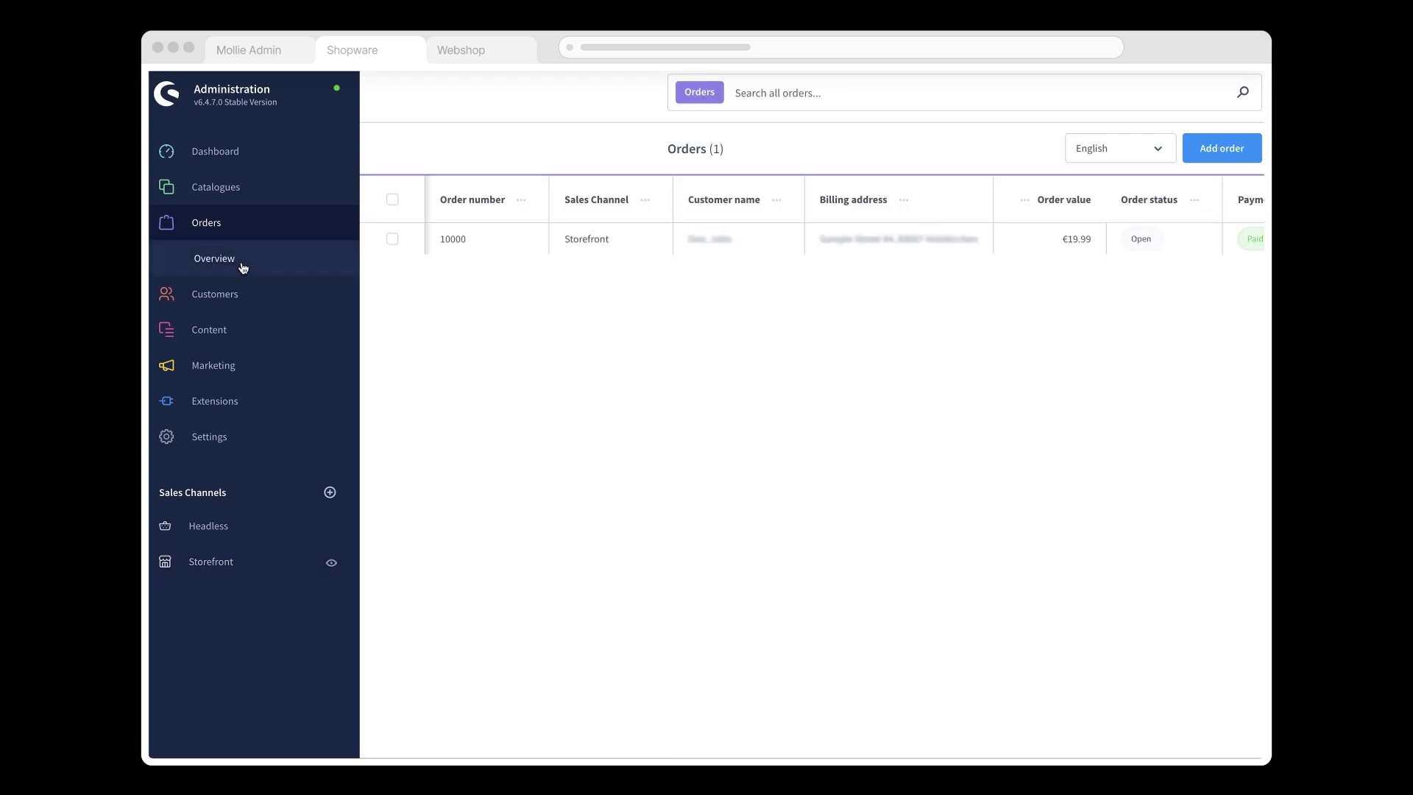
{"action": "left_click", "coordinate": [453, 239]}
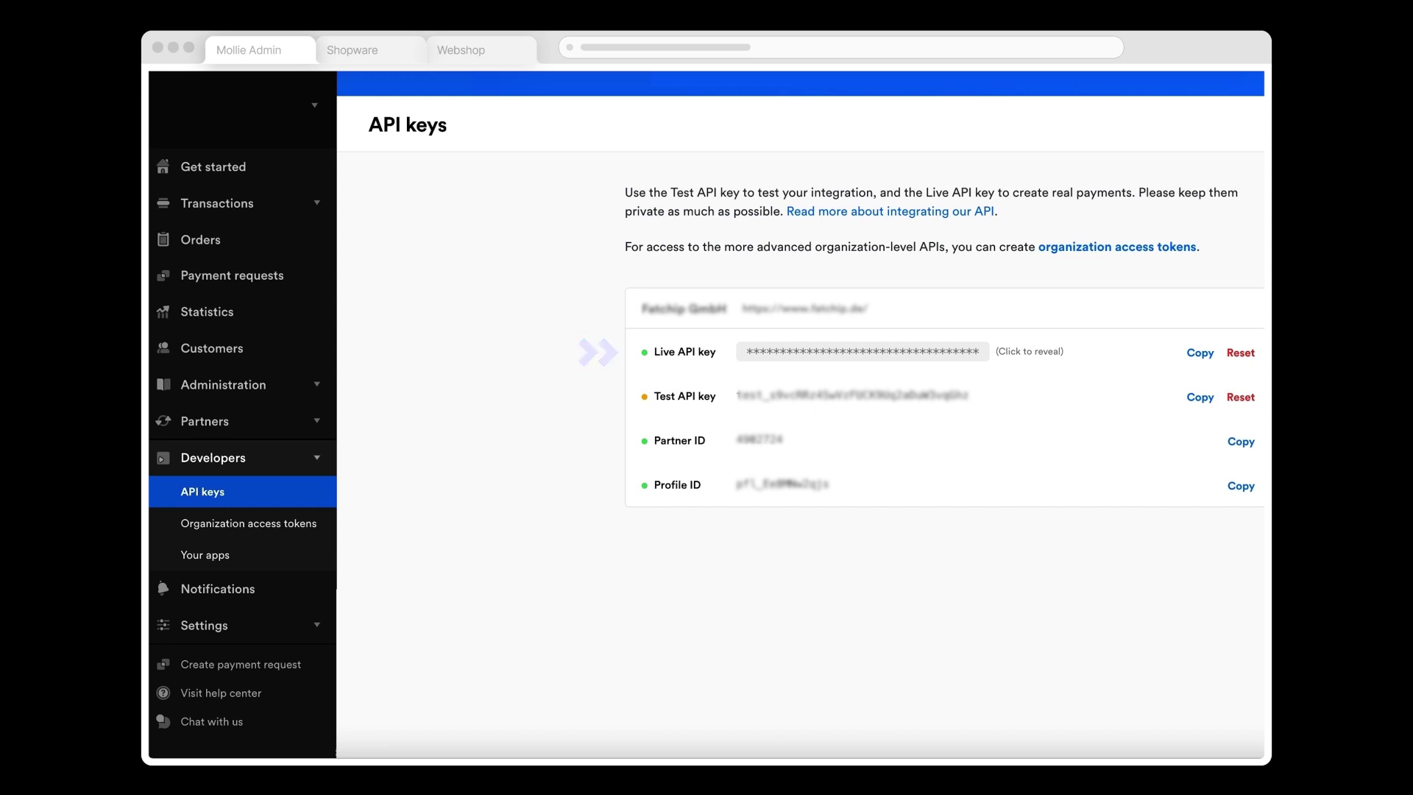
Paste the copied Mollie live API key into the MolliePayments Live Key field and switch Test Mode off
{"action": "left_click", "coordinate": [1193, 353]}
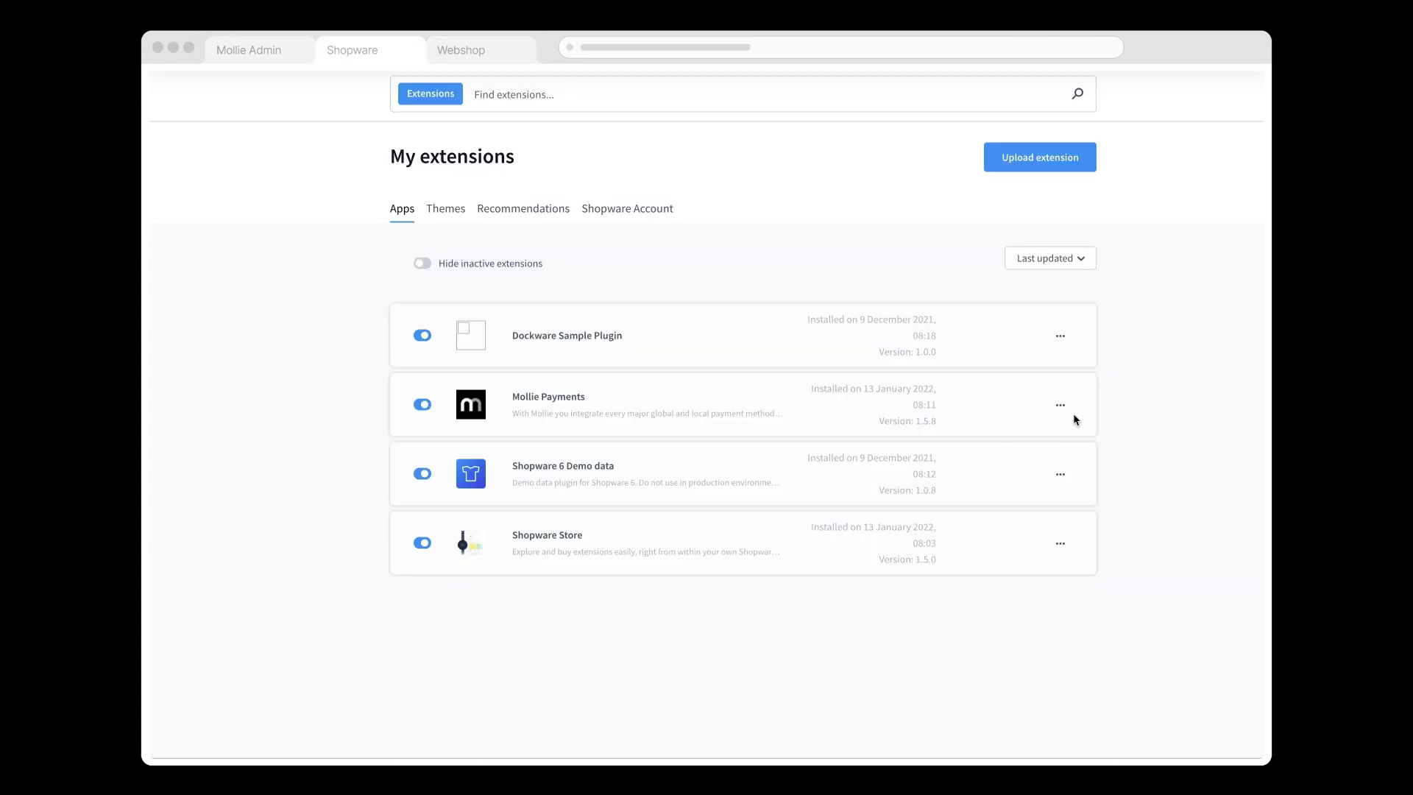
{"action": "left_click", "coordinate": [1063, 405]}
{"action": "left_click", "coordinate": [1070, 435]}
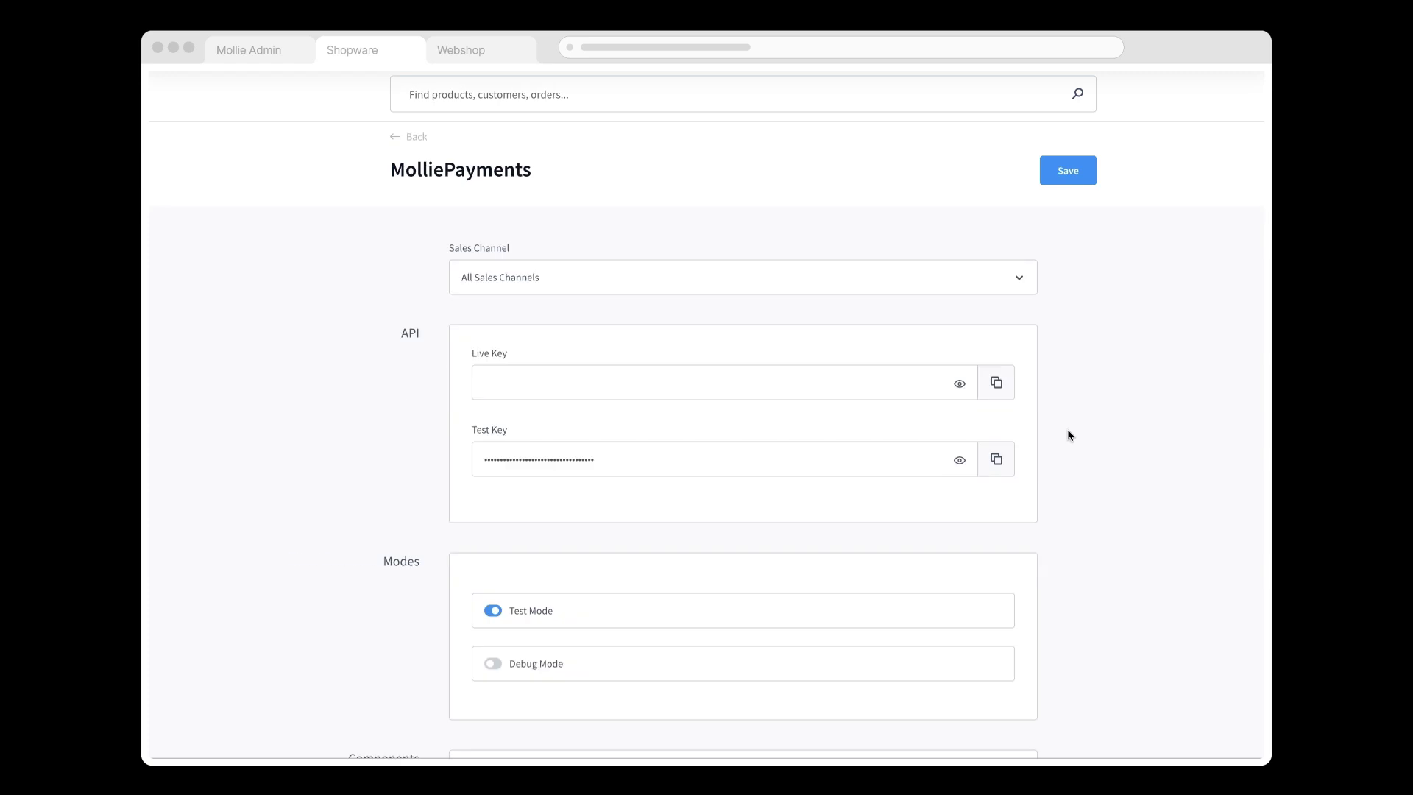
{"action": "left_click", "coordinate": [511, 383]}
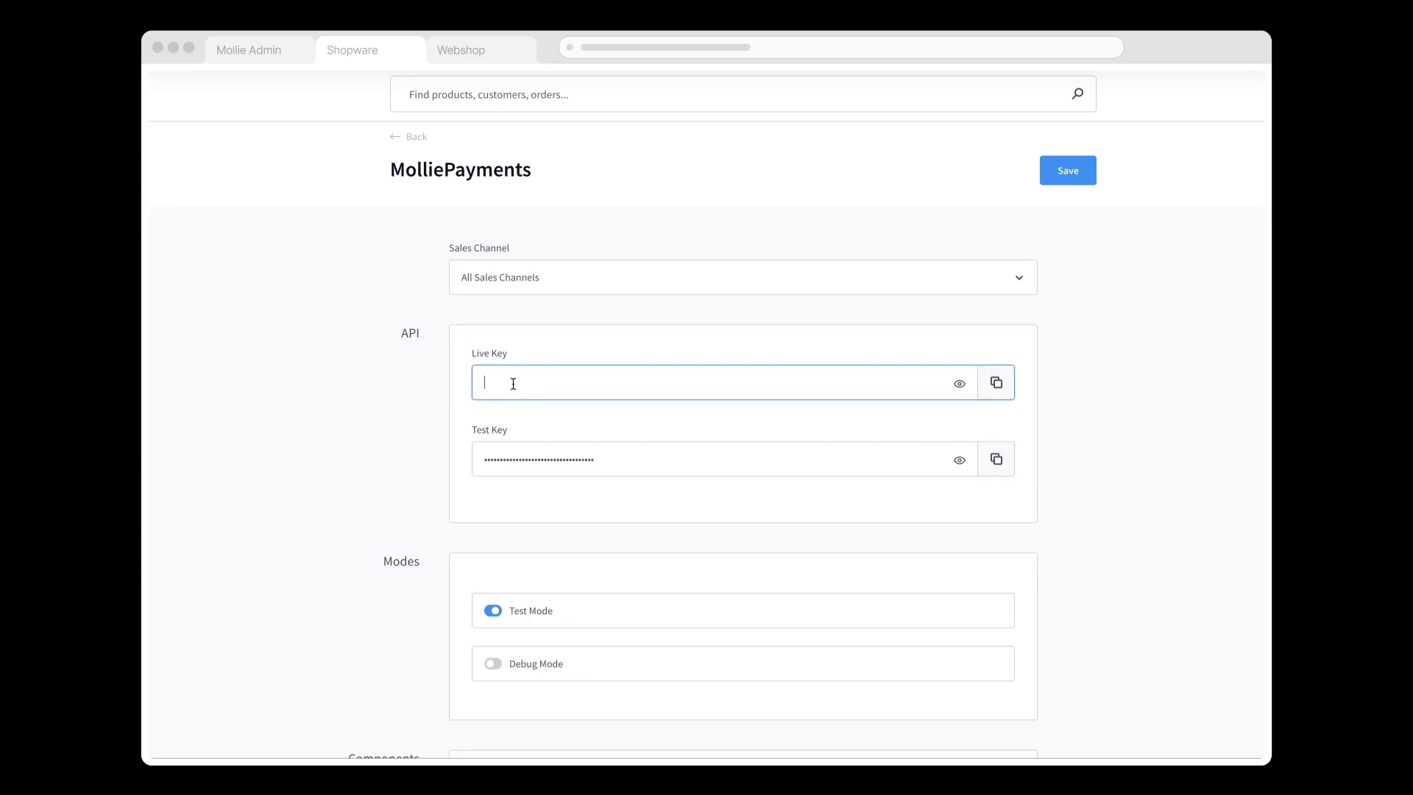
{"action": "key", "text": "ctrl+v"}
{"action": "left_click", "coordinate": [492, 610]}
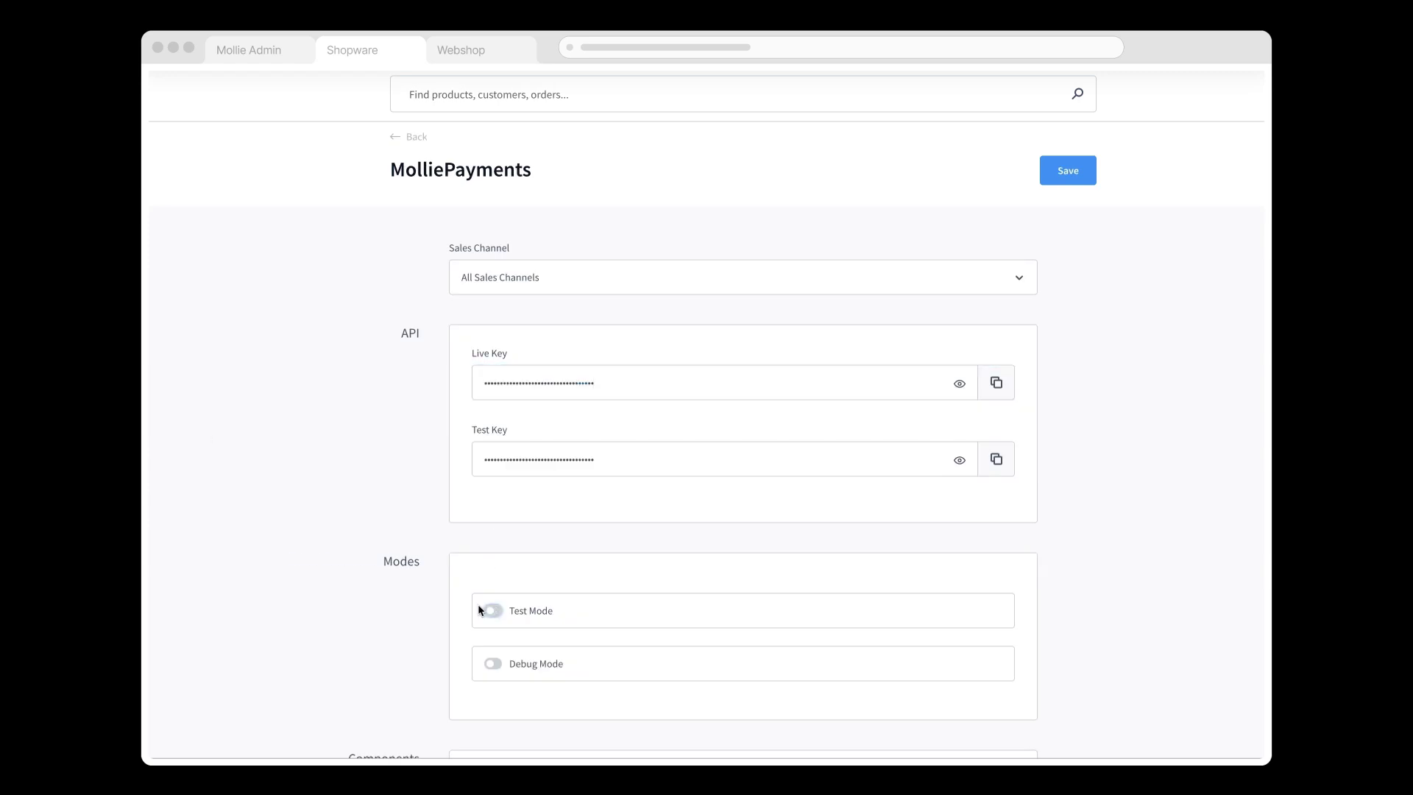